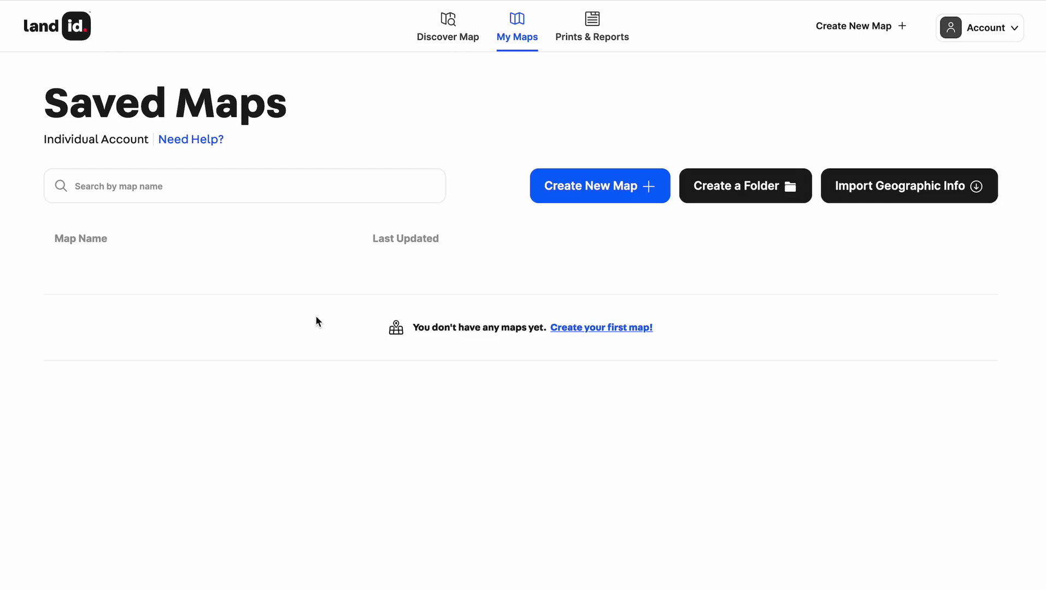
- Create a new map with Wyoming (WY) as the state and open its satellite editor
click(588, 188)
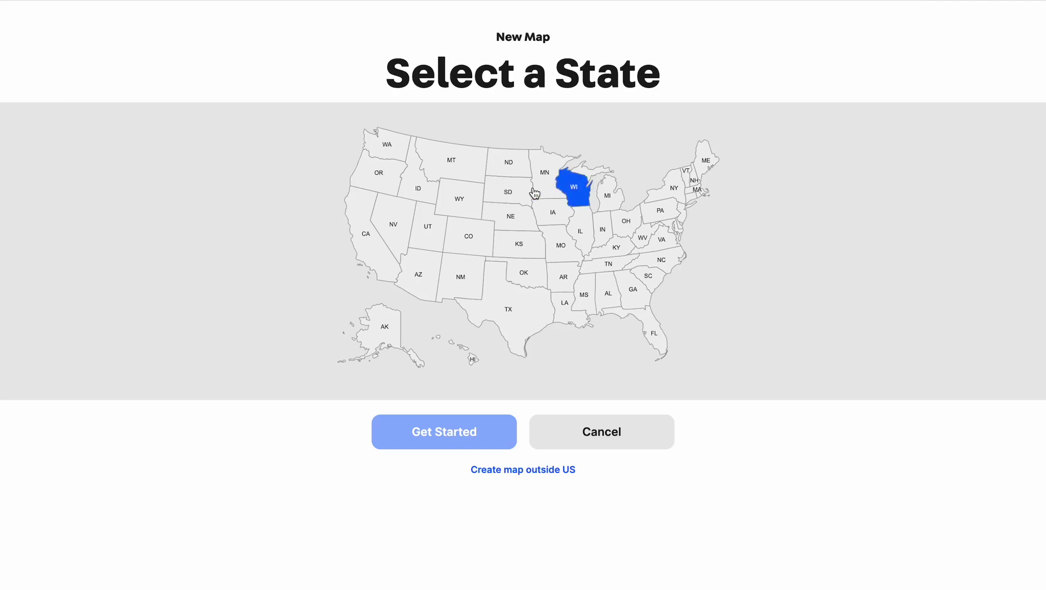
click(464, 203)
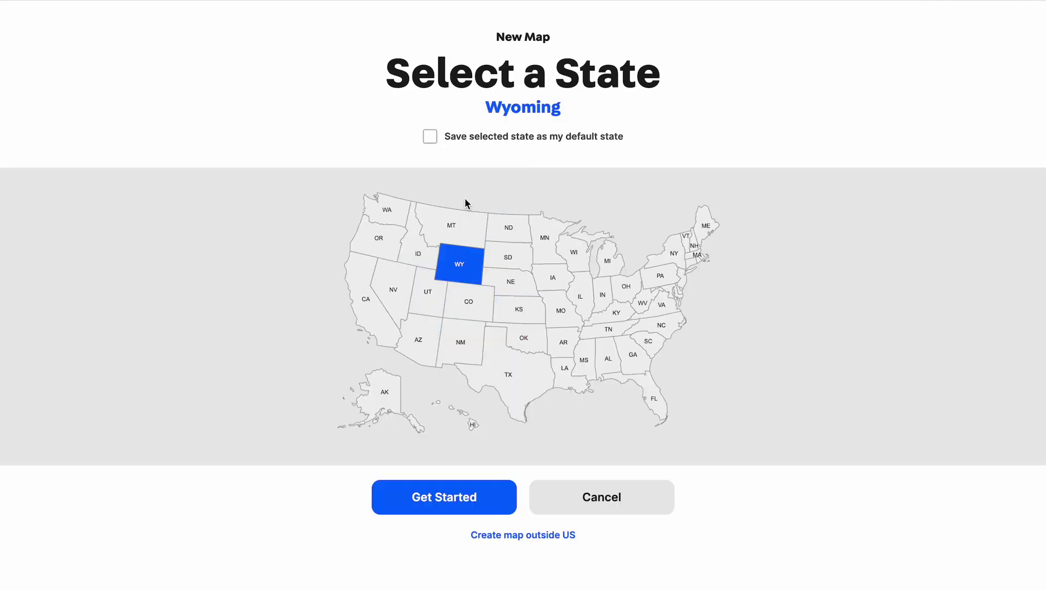
click(441, 507)
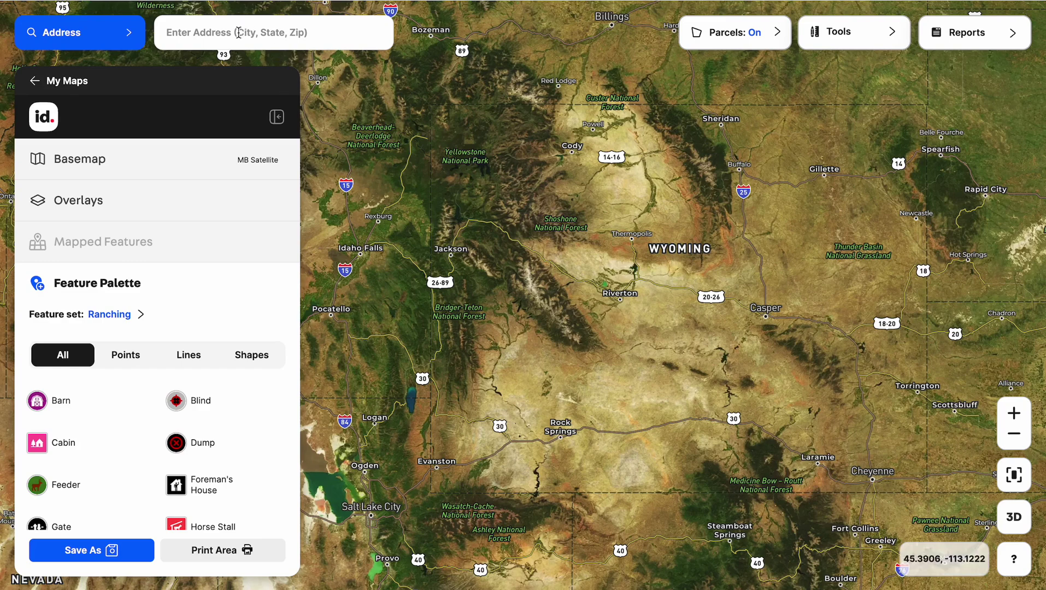
click(131, 34)
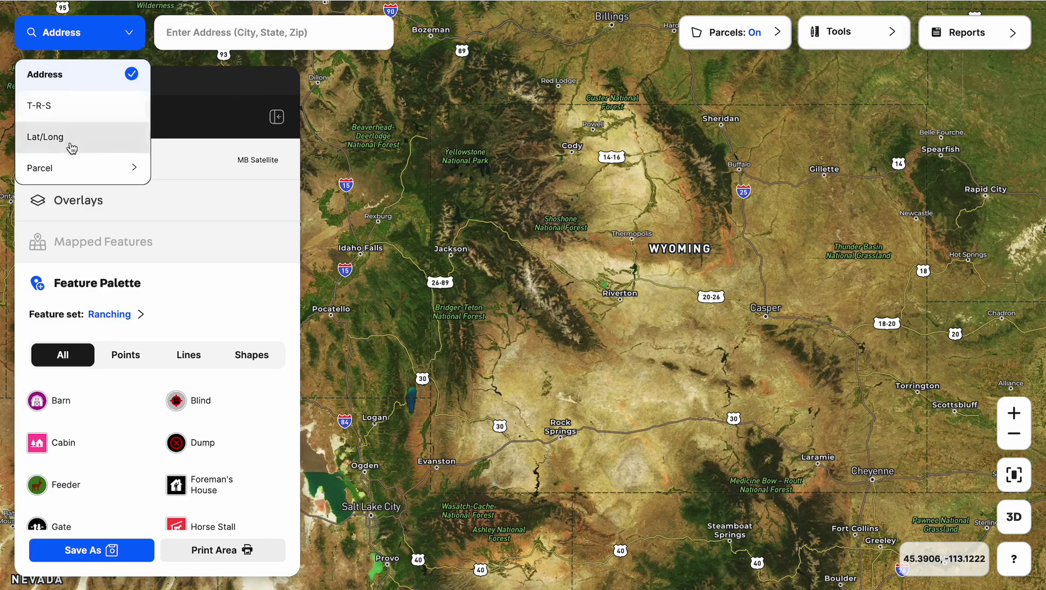
click(72, 177)
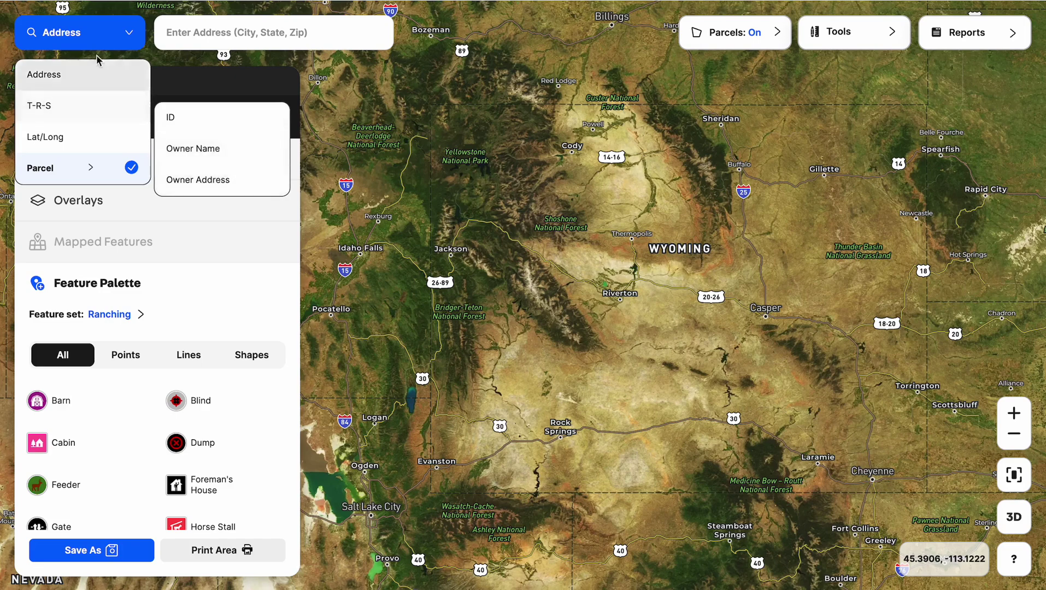
click(194, 40)
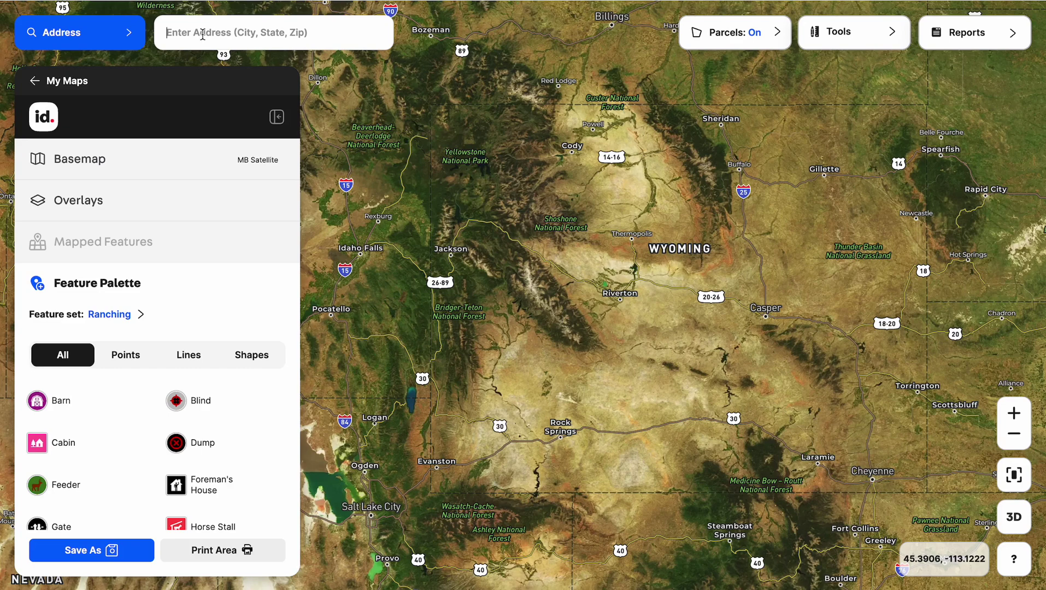
- Search 'jackson wy', go to Jackson, Wyoming, and pan west to the parcels toward Wilson
text(jackson wy)
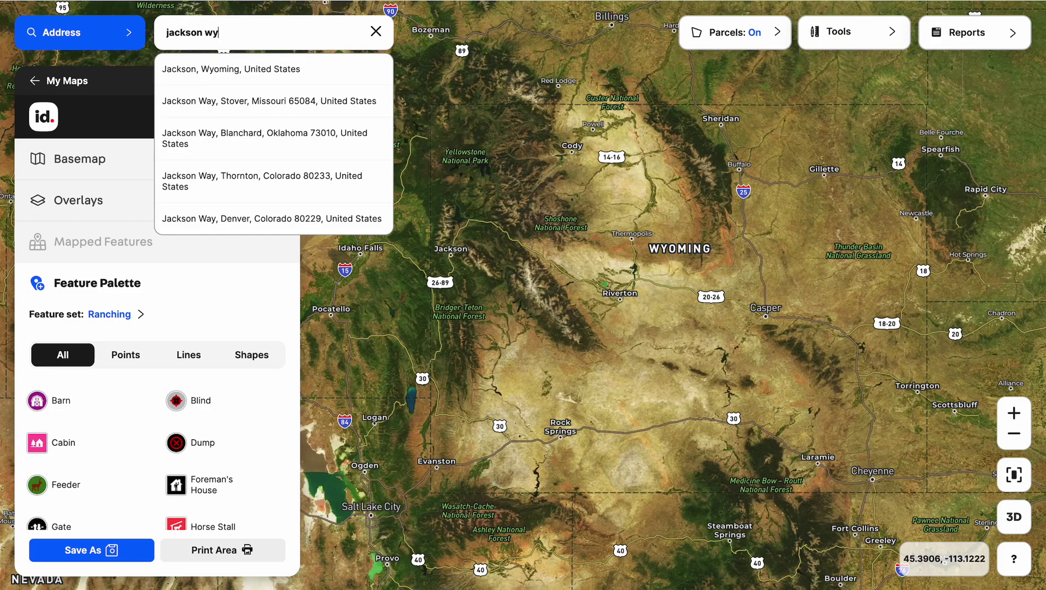
click(219, 72)
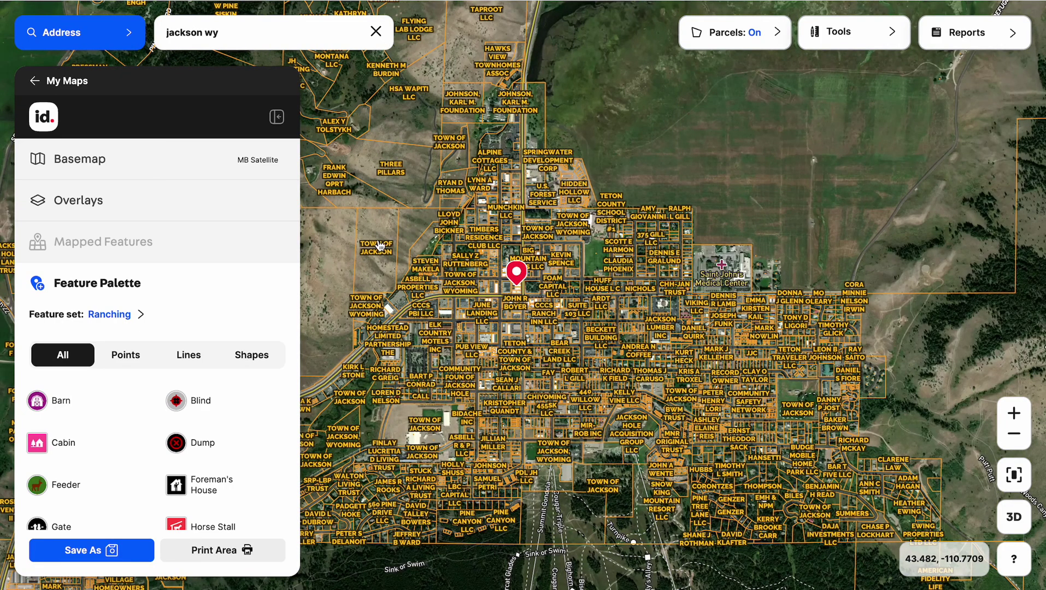
drag(409, 254, 490, 304)
drag(383, 207, 541, 260)
drag(271, 170, 429, 221)
scroll(429, 221, down, 5)
scroll(640, 294, up, 5)
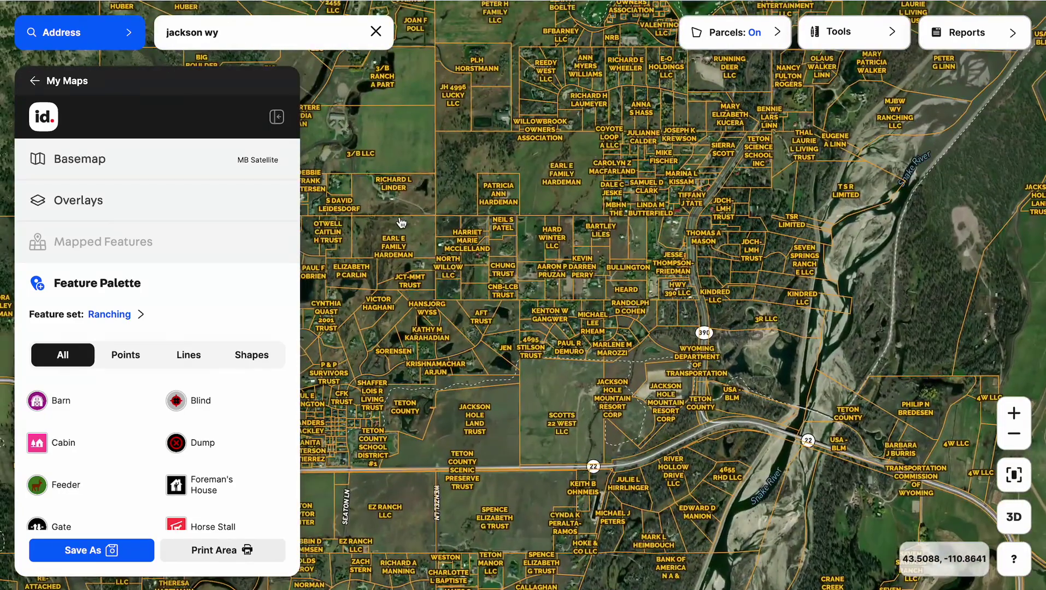
drag(364, 183, 625, 234)
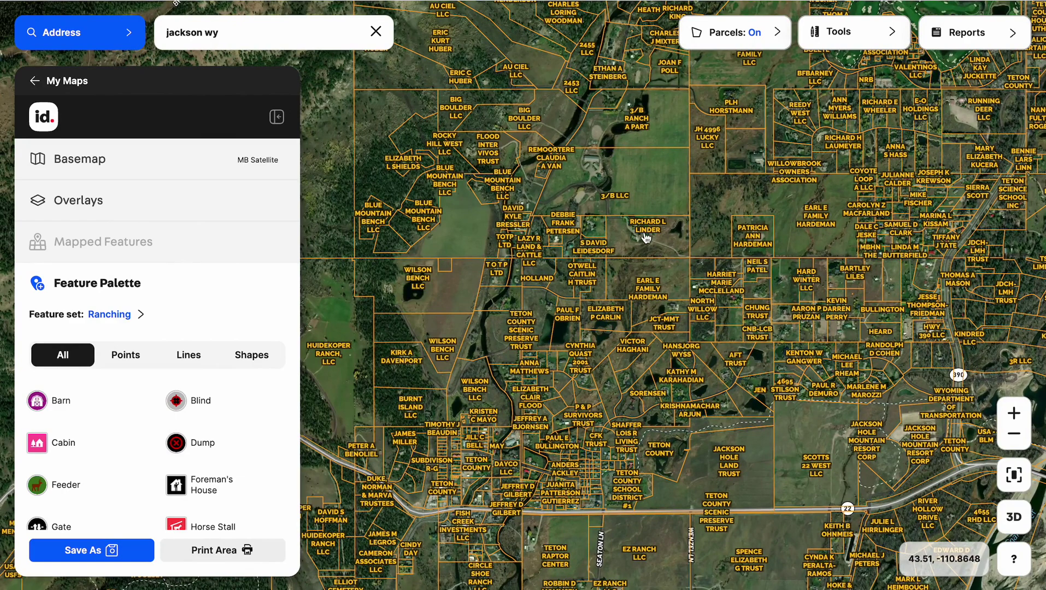
- Open the 19.86-acre parcel's overview and review its owner, tax and building details
click(649, 238)
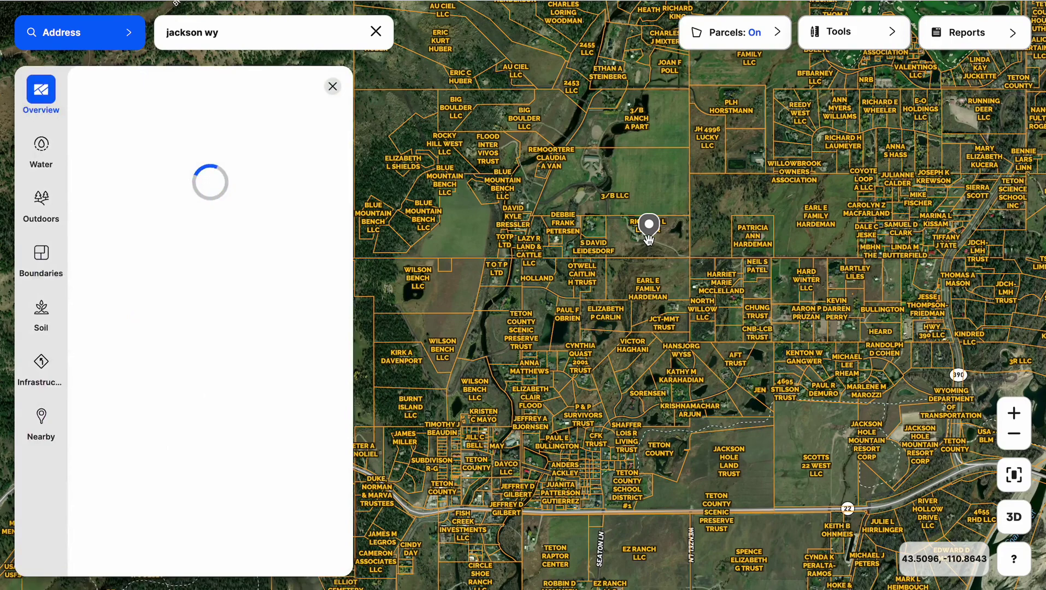
scroll(649, 239, up, 5)
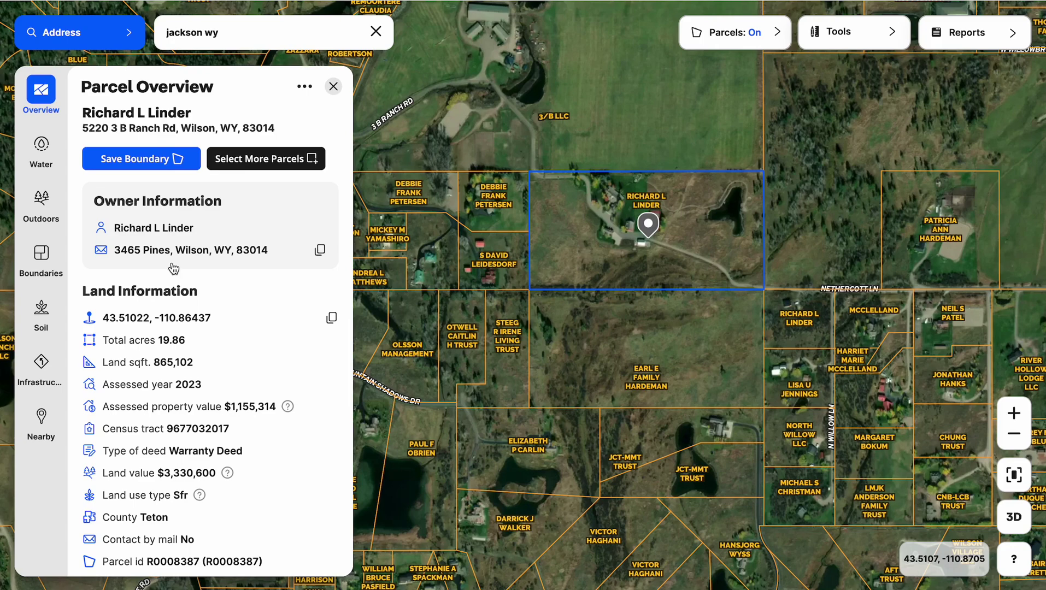
scroll(174, 268, down, 7)
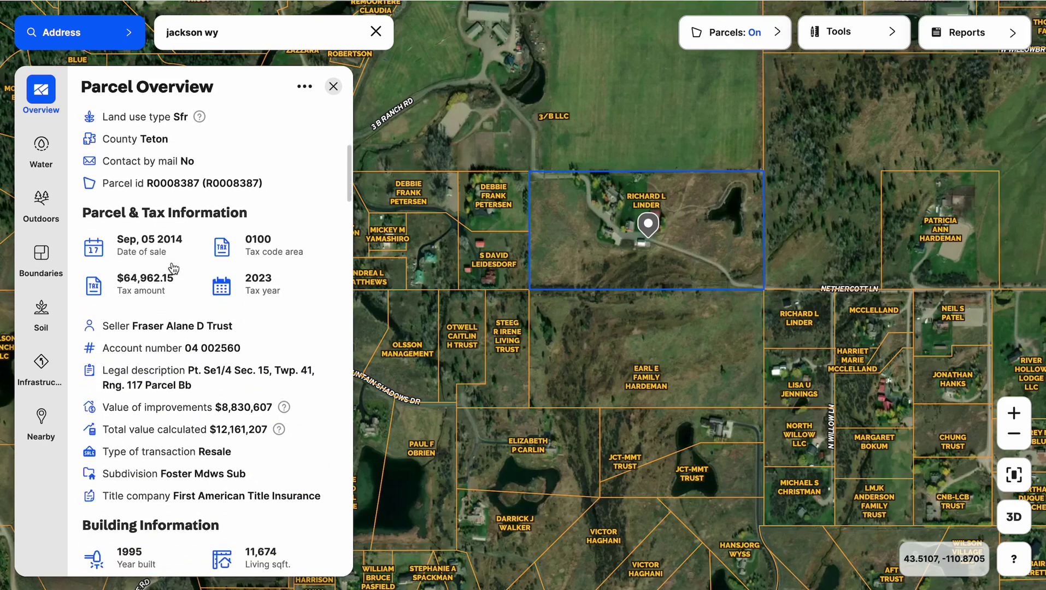
scroll(173, 268, down, 3)
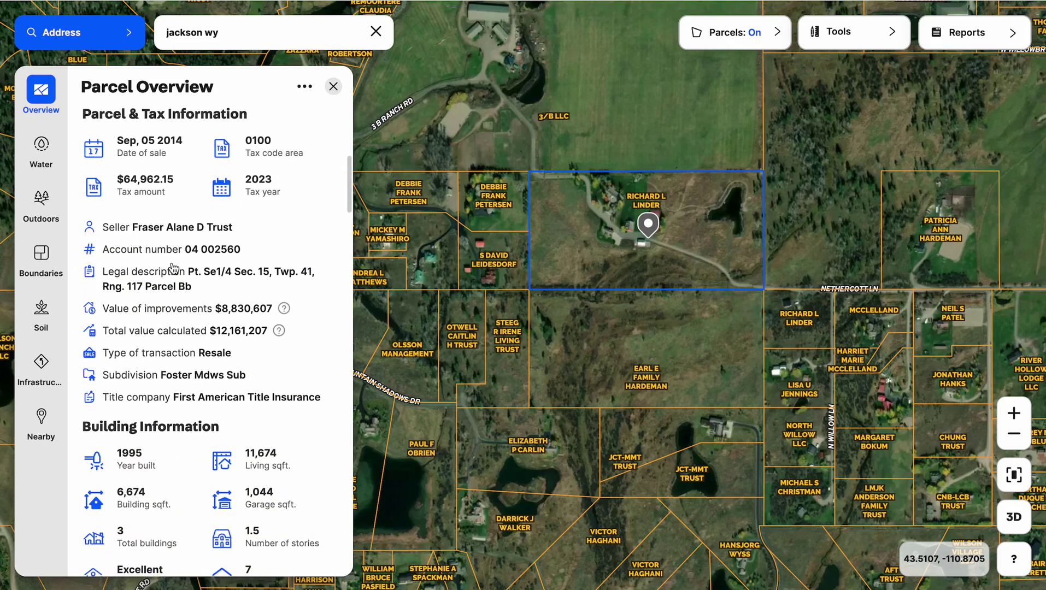
scroll(173, 268, down, 6)
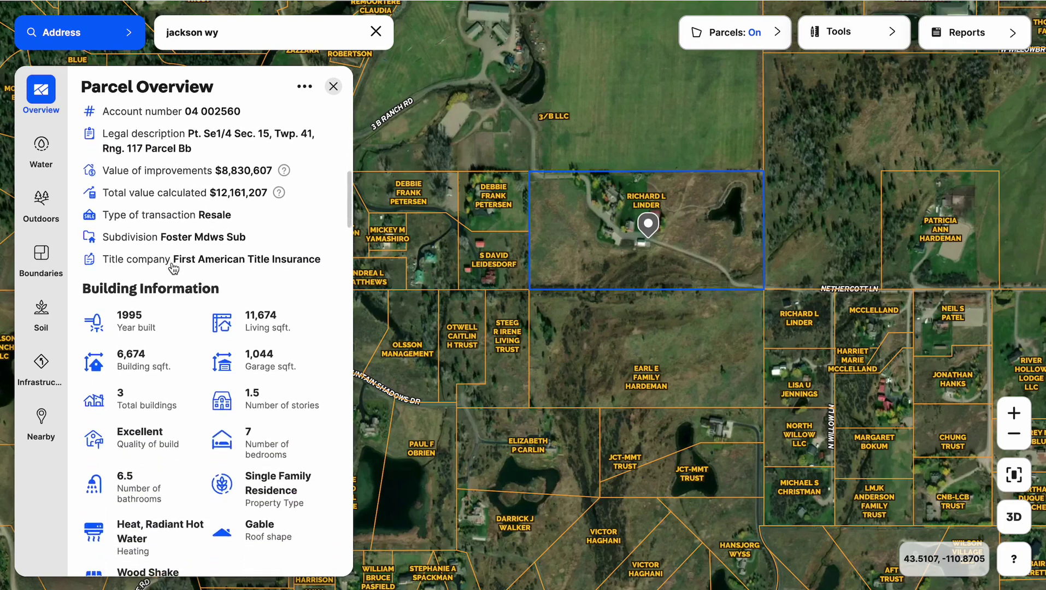
scroll(173, 269, down, 3)
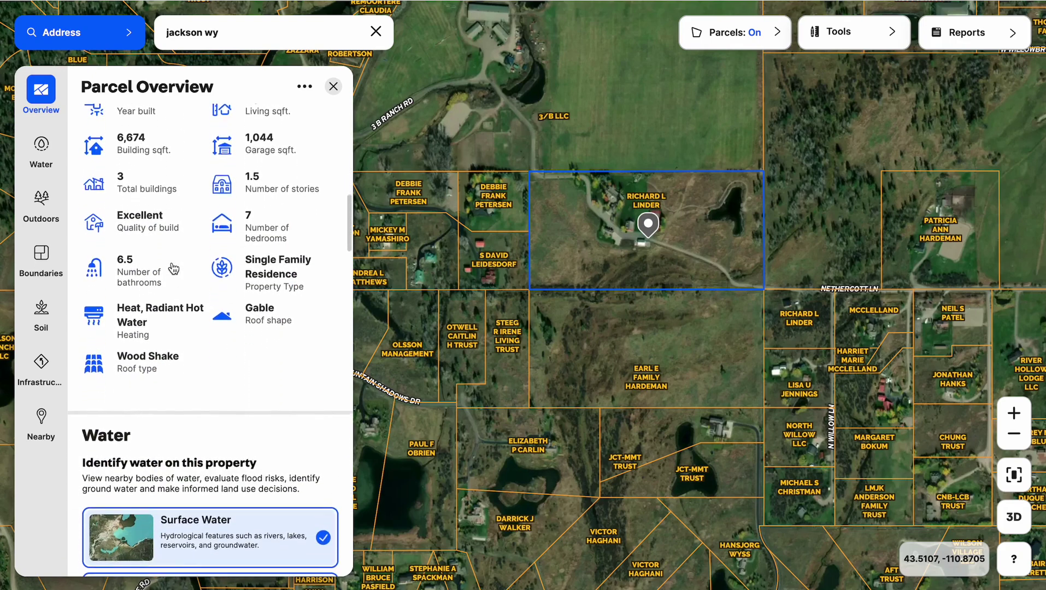
scroll(174, 269, down, 8)
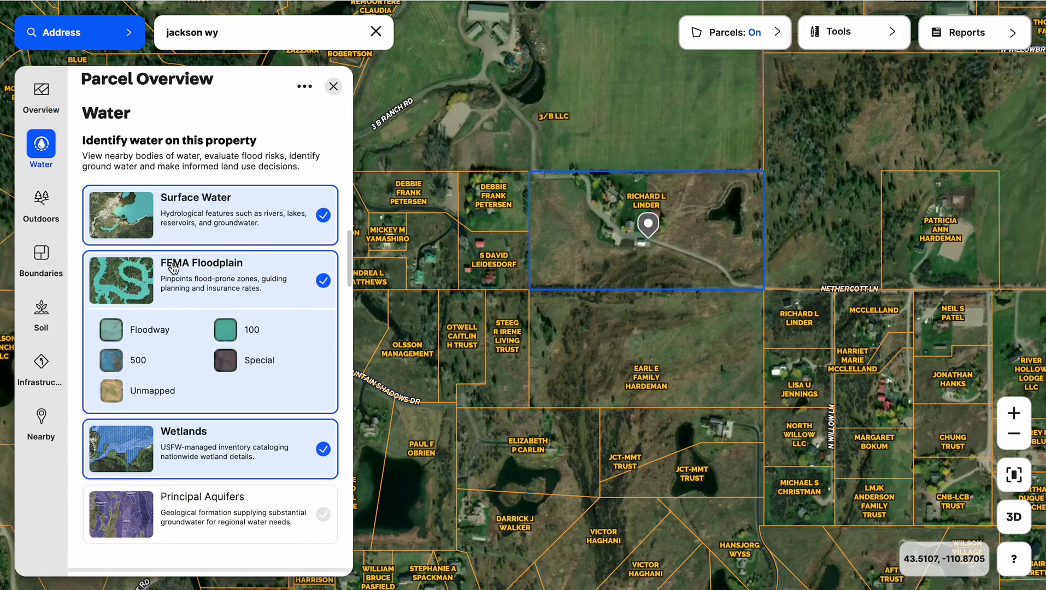
- Scroll the parcel overview through its Water, Outdoors, Boundaries and Soil overlay sections
scroll(173, 268, down, 2)
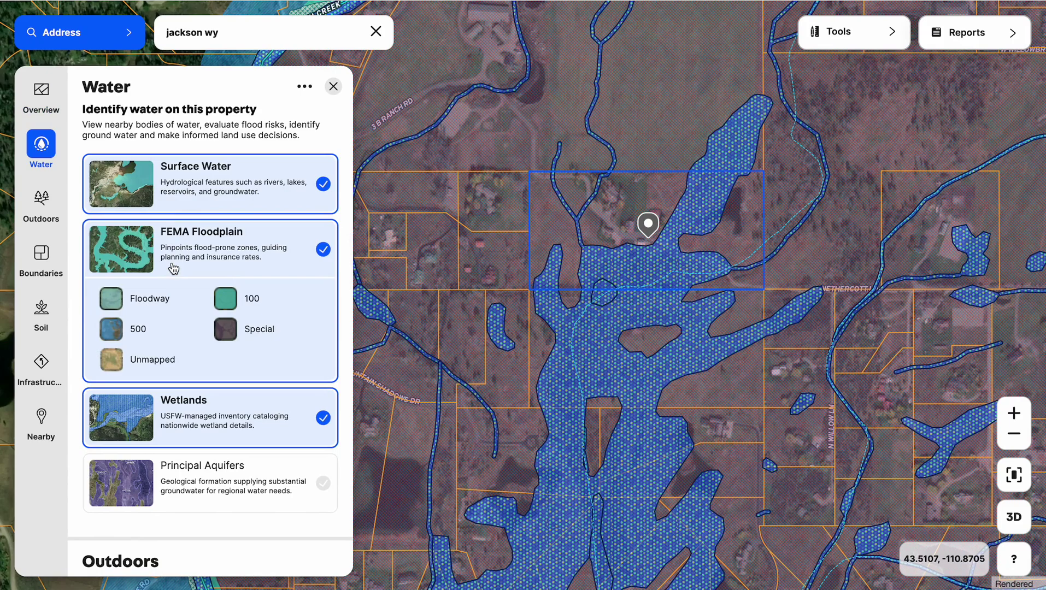
scroll(173, 268, down, 12)
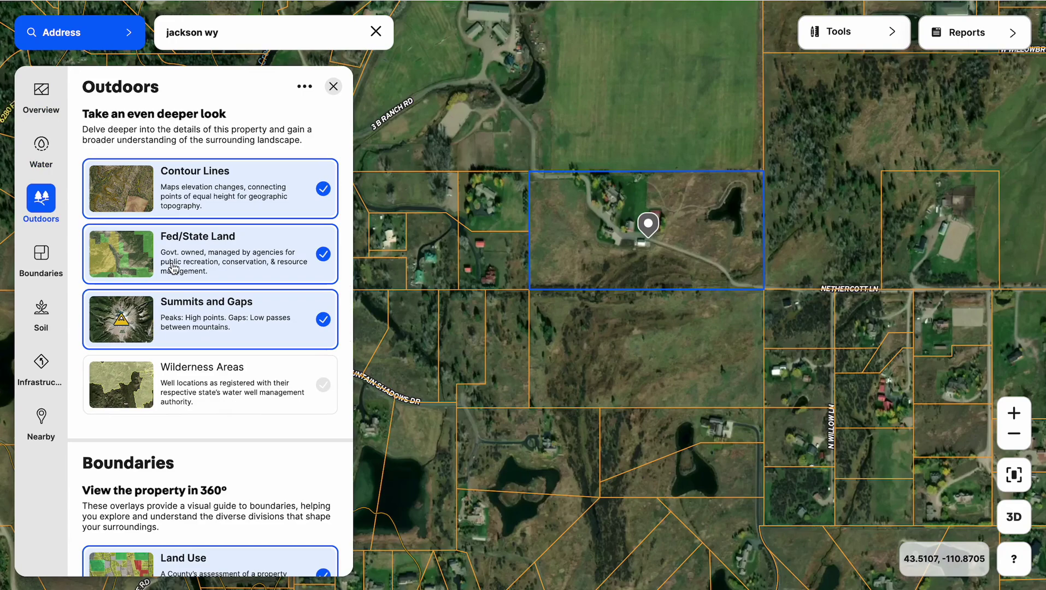
scroll(569, 182, down, 3)
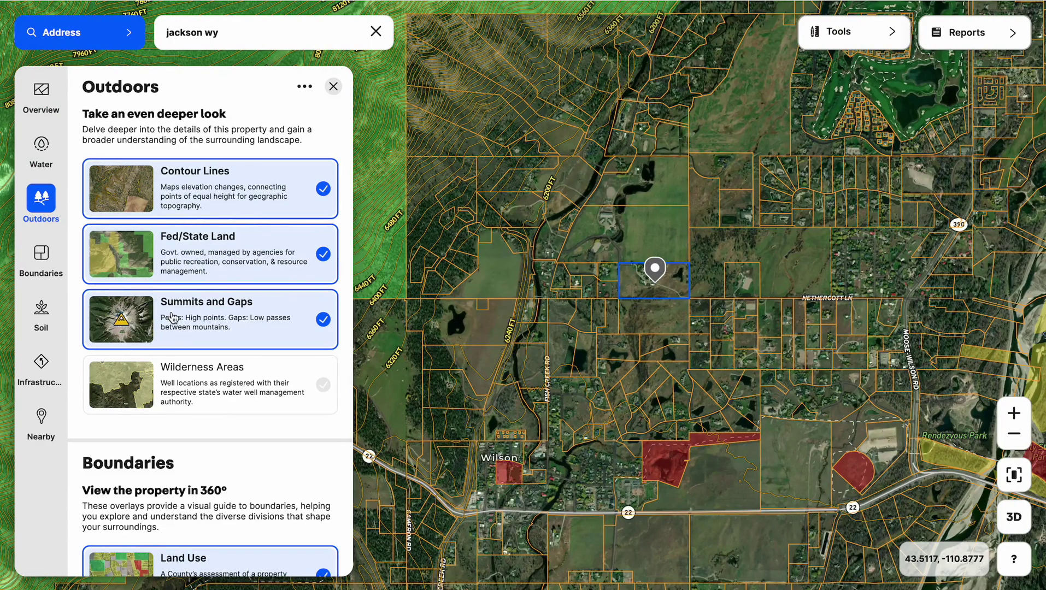
scroll(186, 320, down, 6)
scroll(173, 318, down, 1)
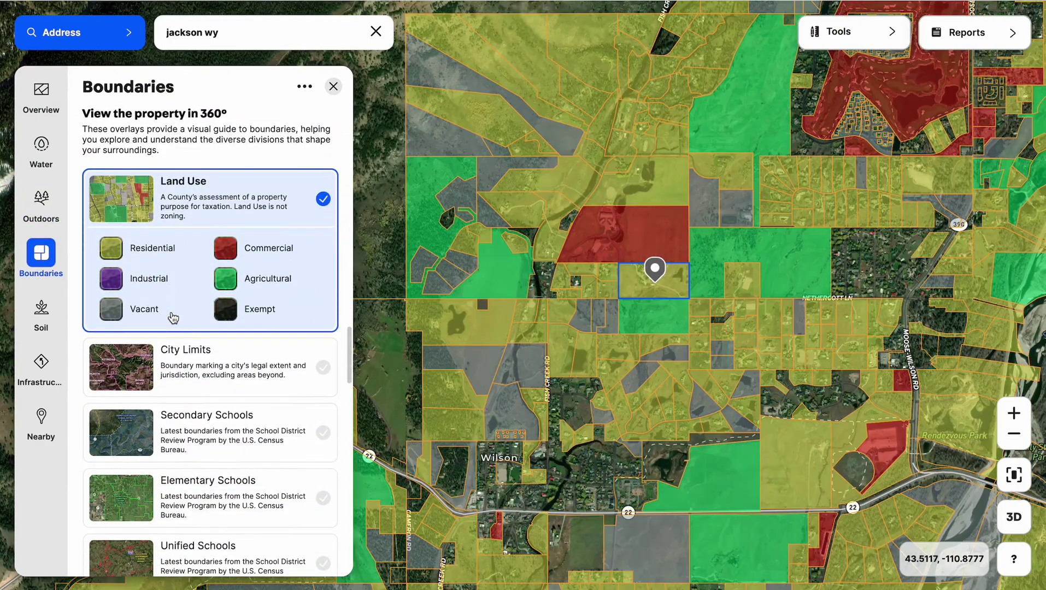
scroll(173, 318, down, 5)
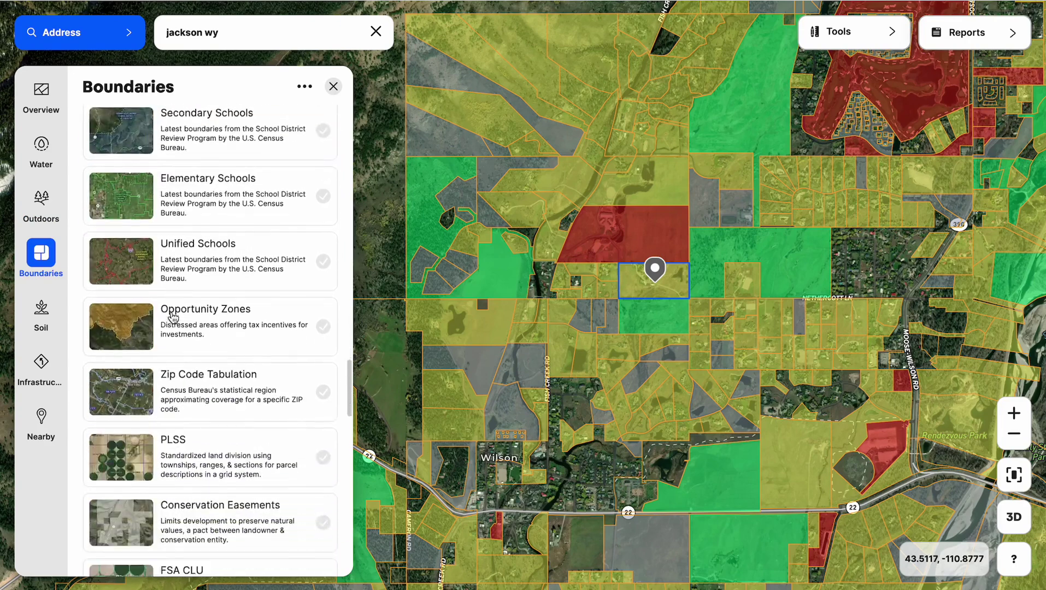
scroll(172, 317, down, 7)
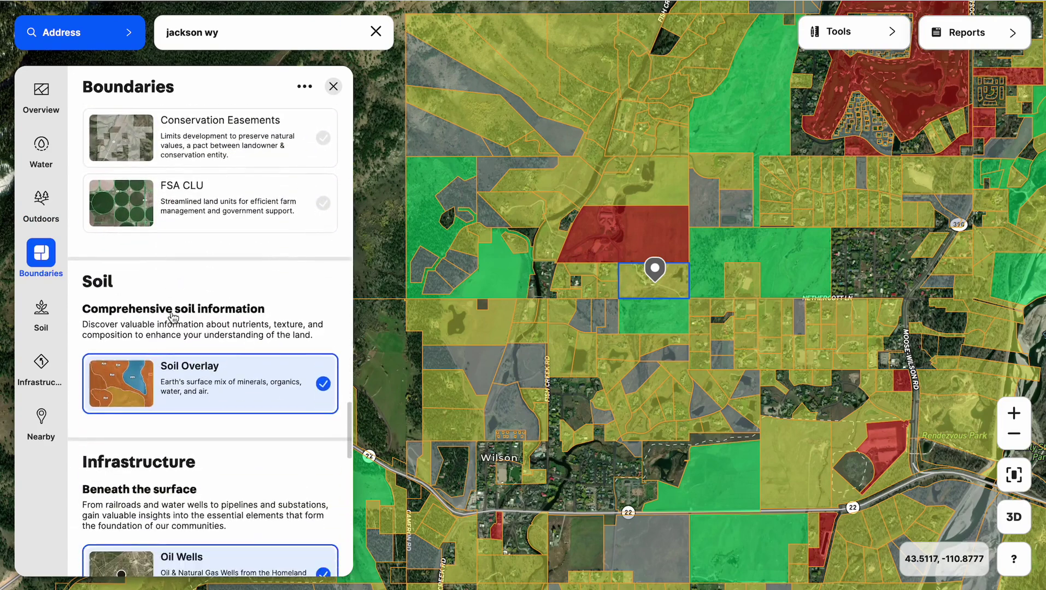
scroll(173, 318, down, 6)
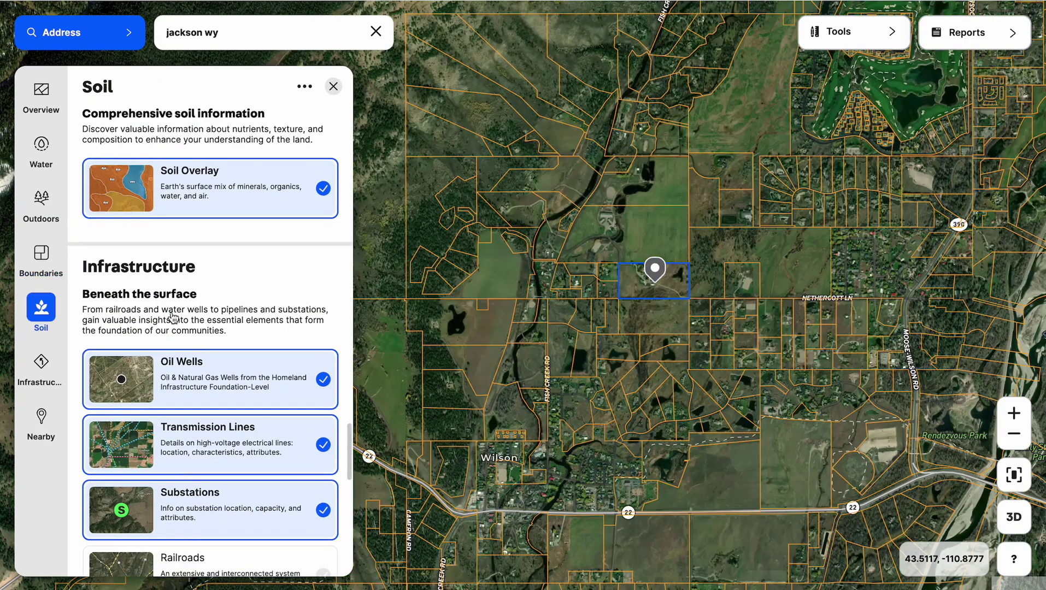
scroll(643, 259, up, 5)
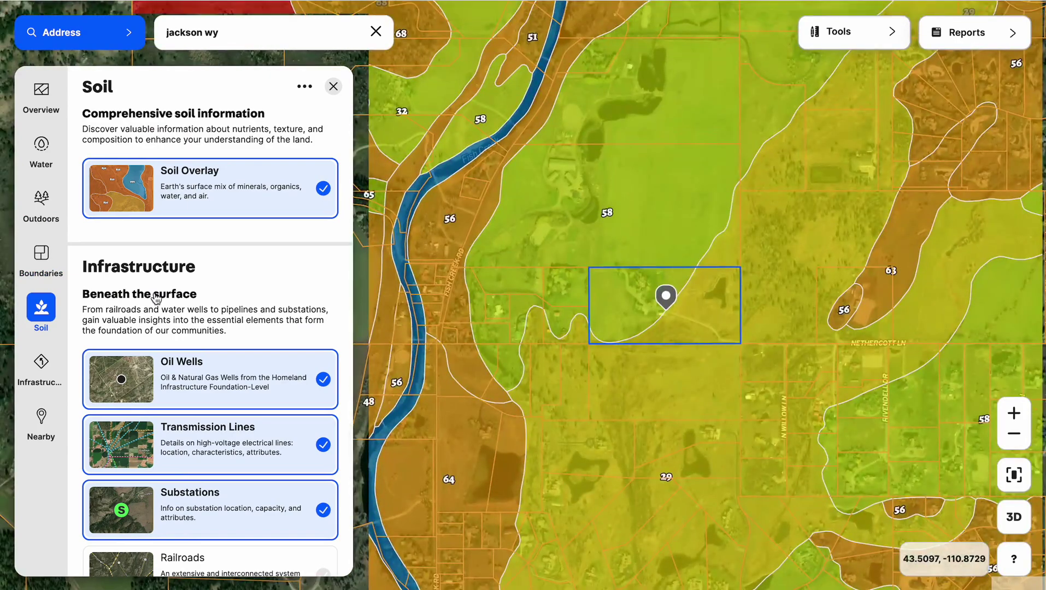
scroll(156, 298, down, 5)
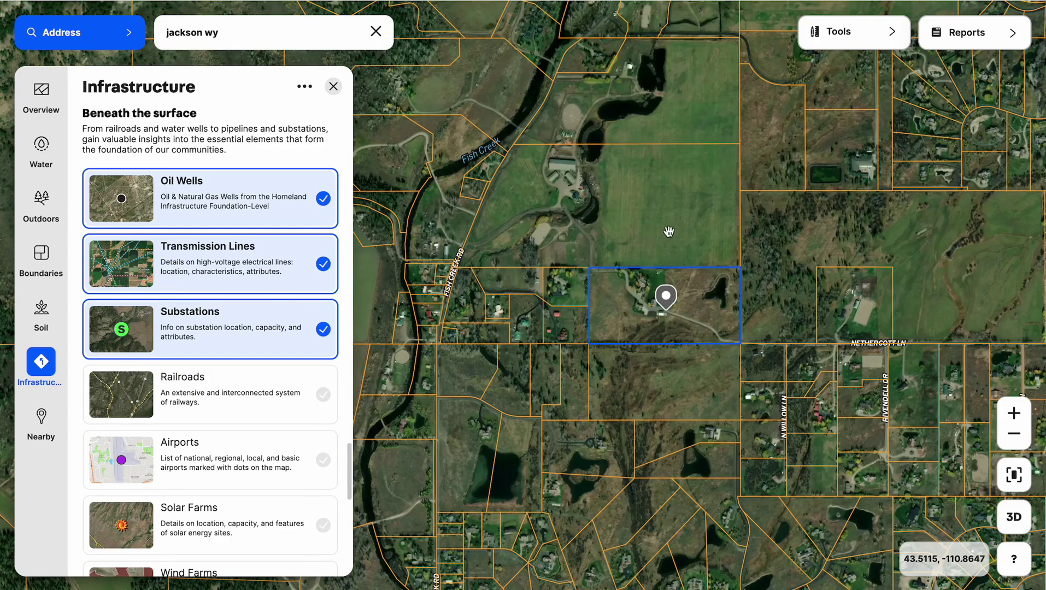
scroll(667, 232, down, 2)
- Pan to the transmission line and substation, then review the Infrastructure and Nearby overlays
drag(667, 231, 576, 269)
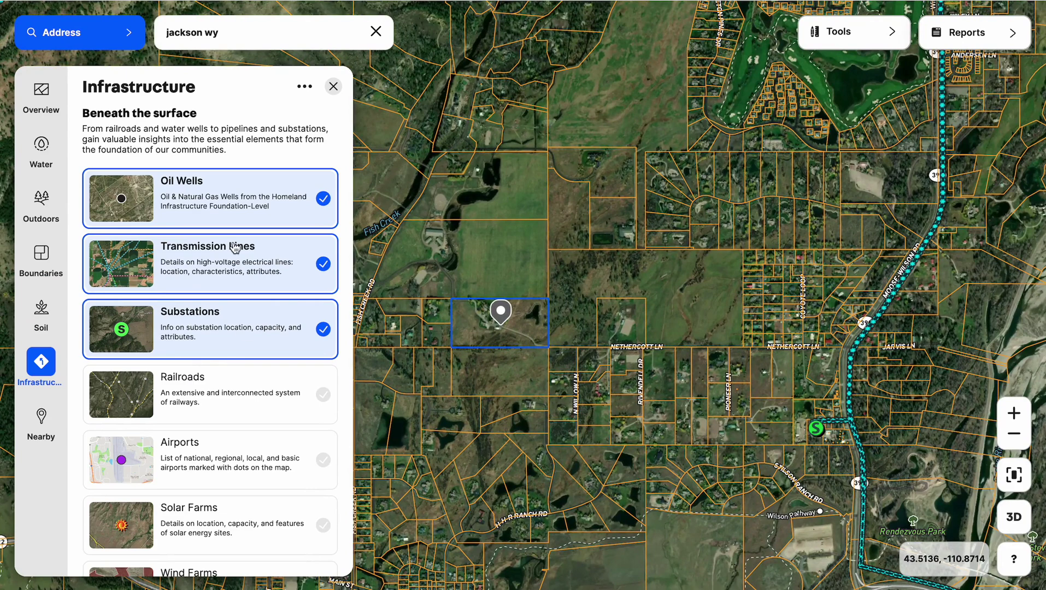
scroll(235, 243, down, 10)
scroll(234, 247, down, 3)
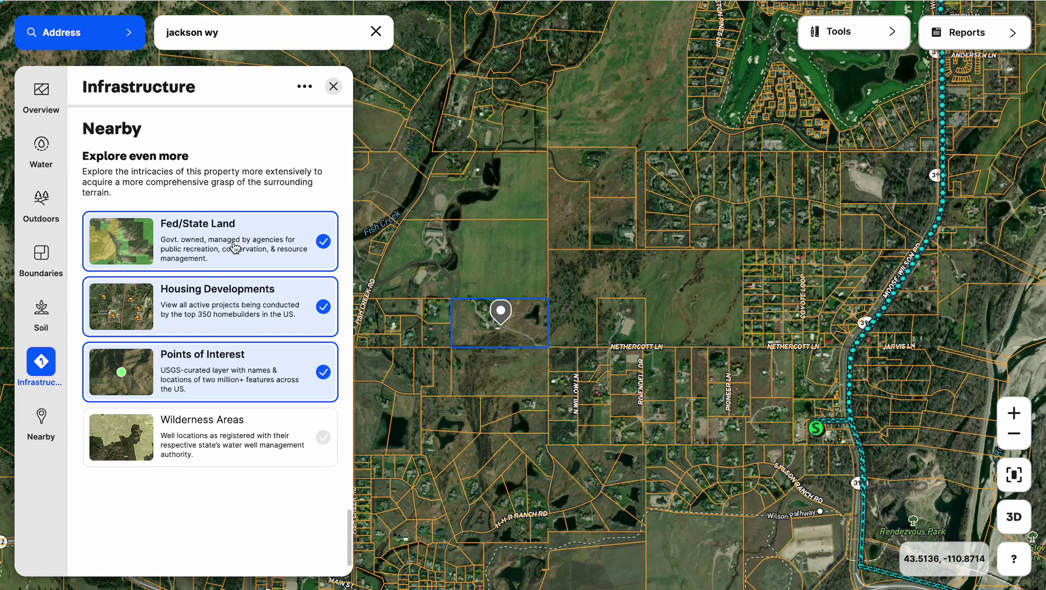
scroll(234, 247, down, 3)
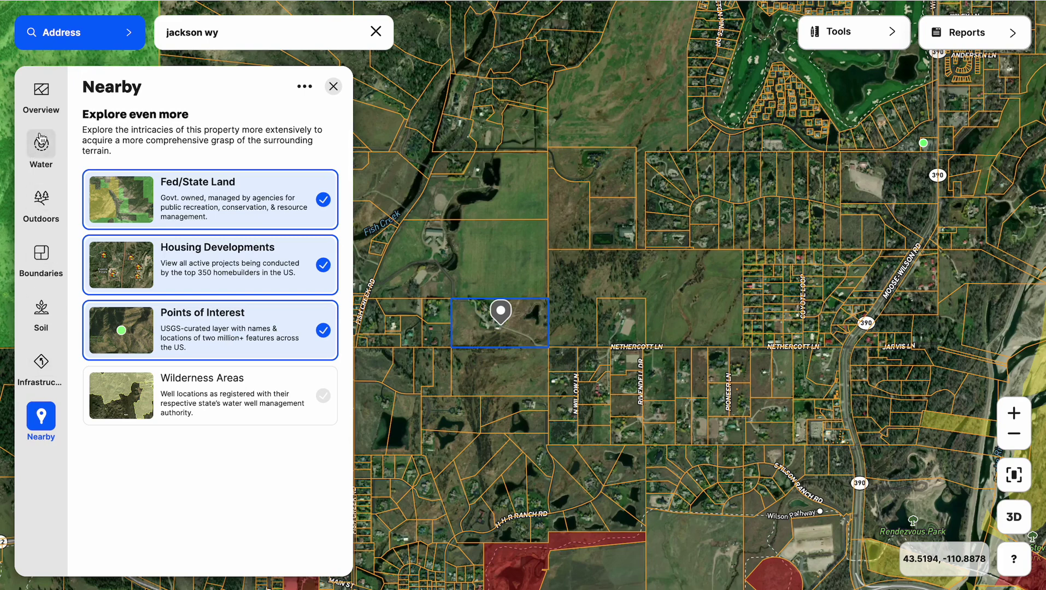
scroll(37, 261, up, 1)
- Convert the selected parcel into a red Boundary feature and fit the map to it
click(36, 261)
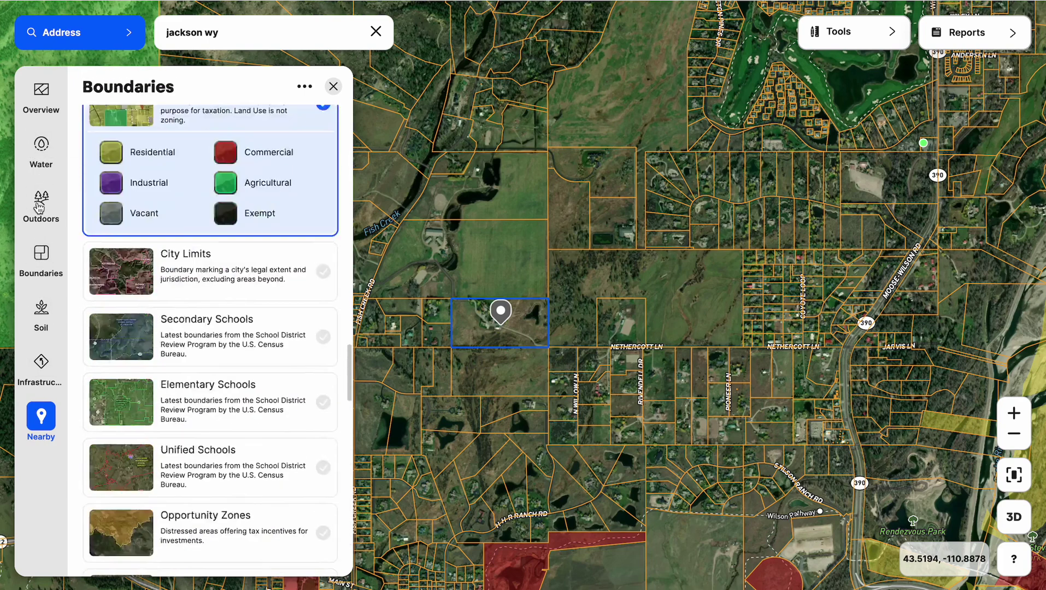
click(37, 95)
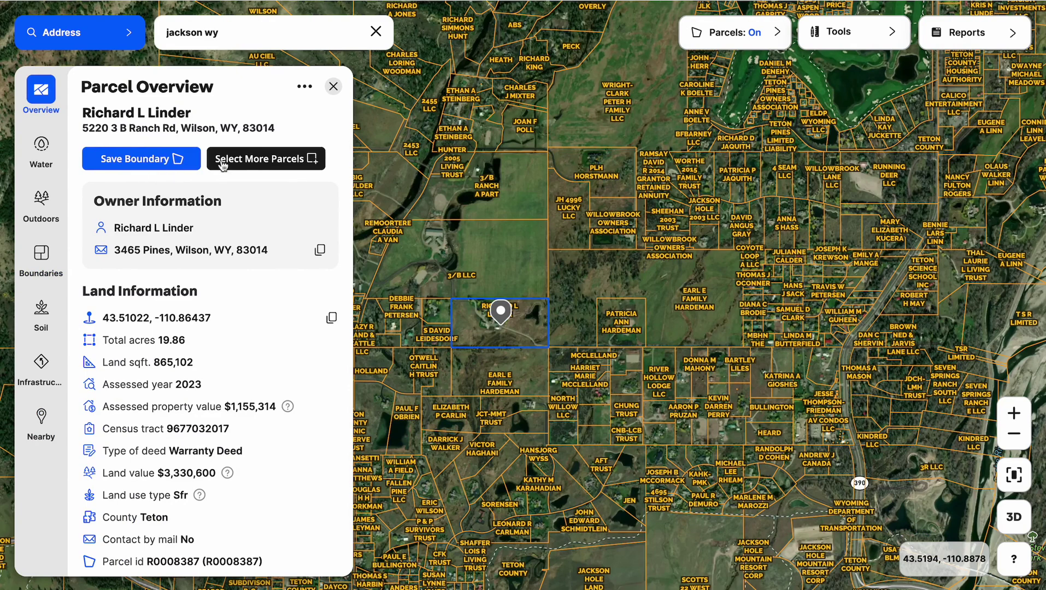
click(141, 161)
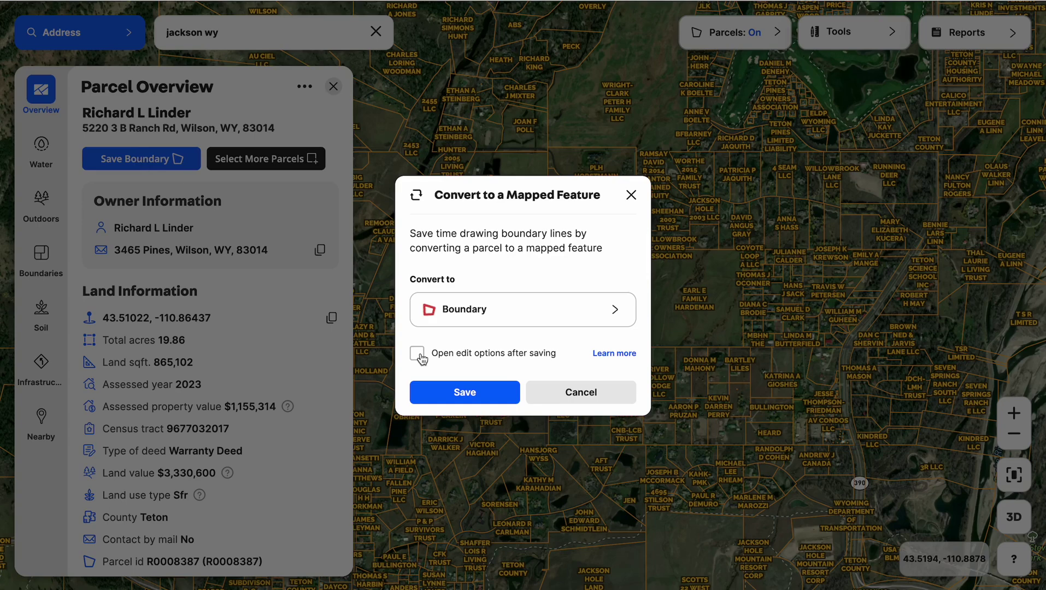
click(459, 402)
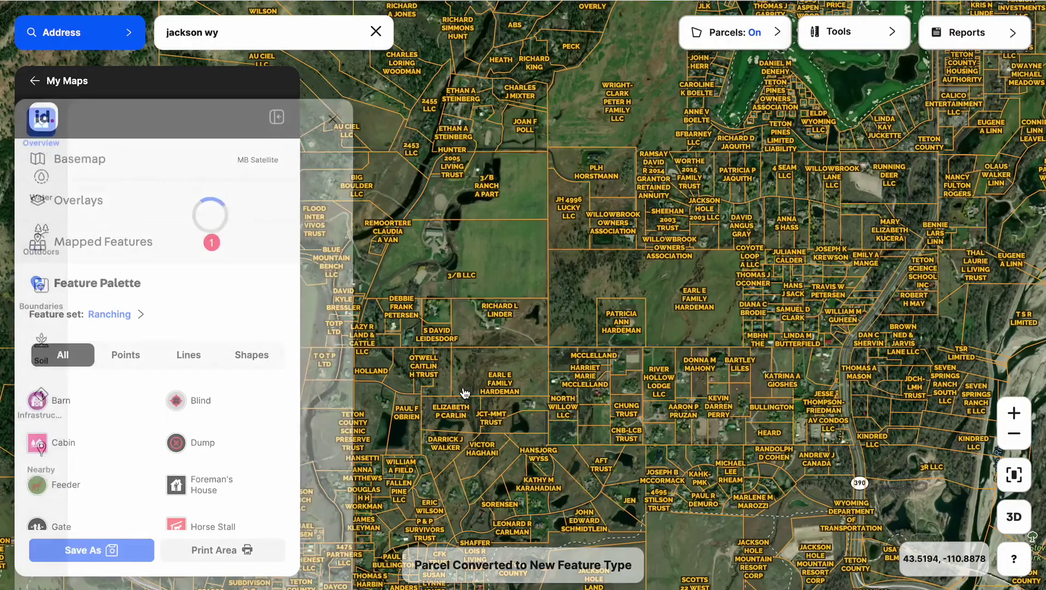
click(1013, 475)
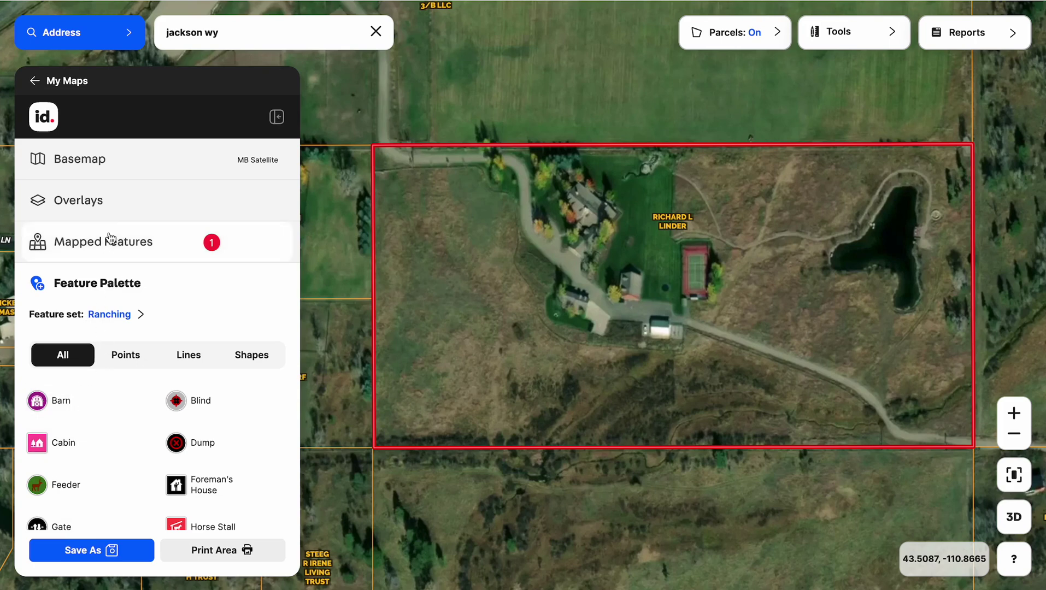
- Compare the Vintage Topo and Street basemaps, then settle on Hex Aerial imagery
click(102, 170)
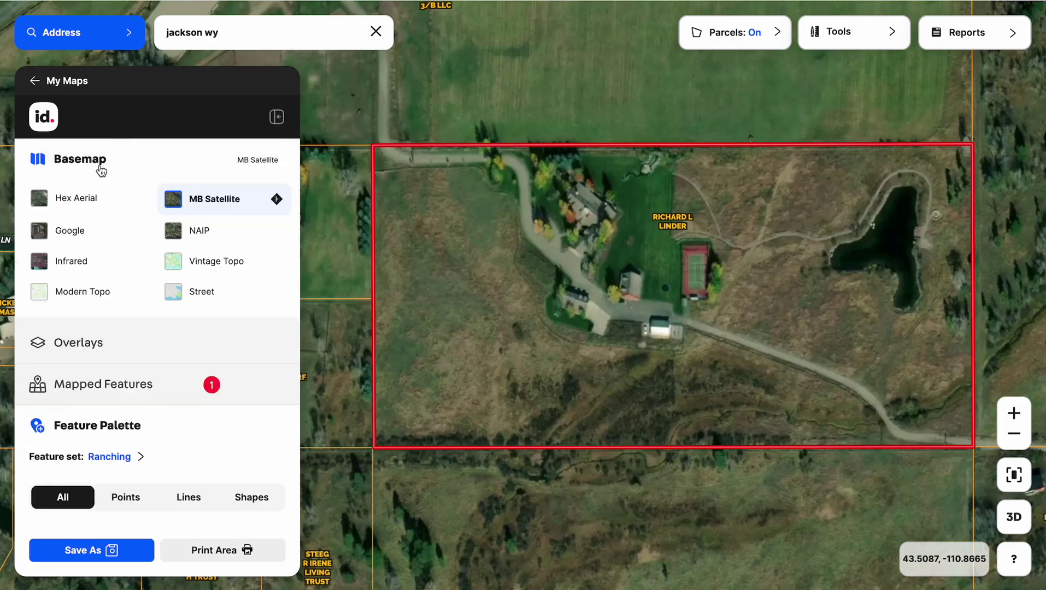
click(94, 196)
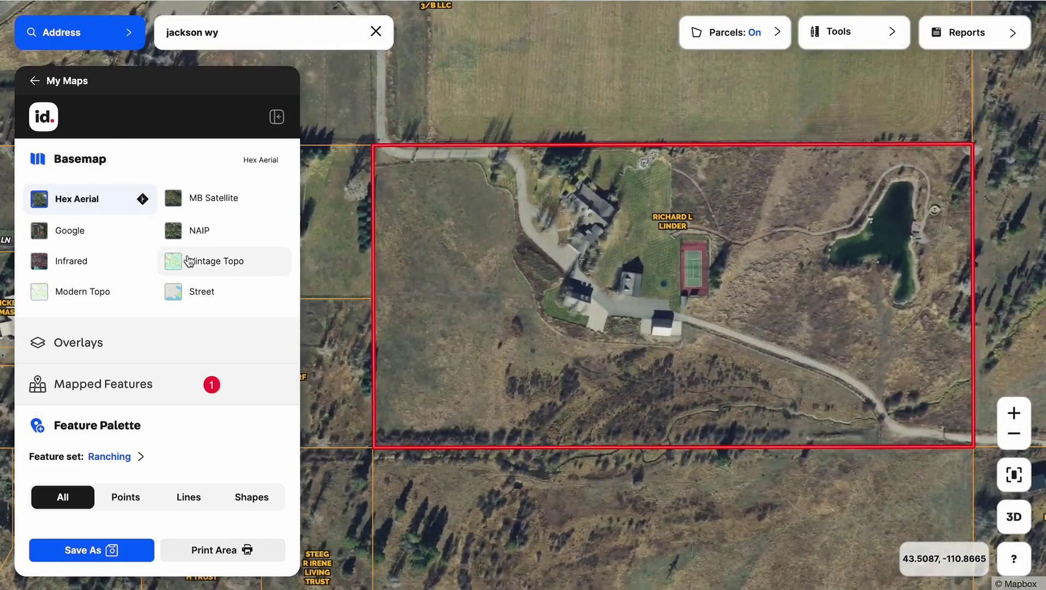
click(192, 261)
click(198, 294)
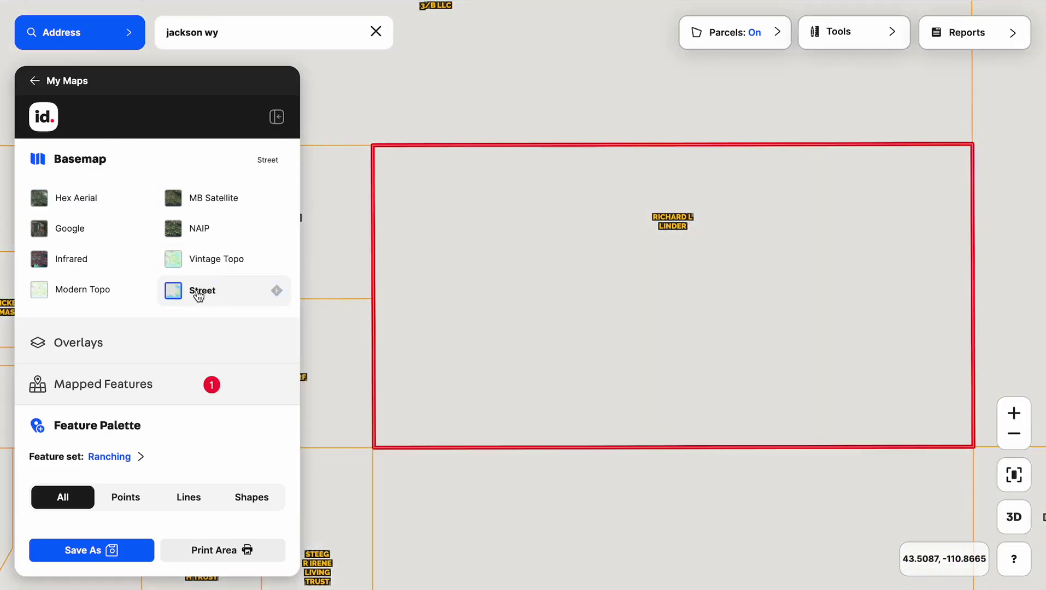
click(105, 207)
click(129, 162)
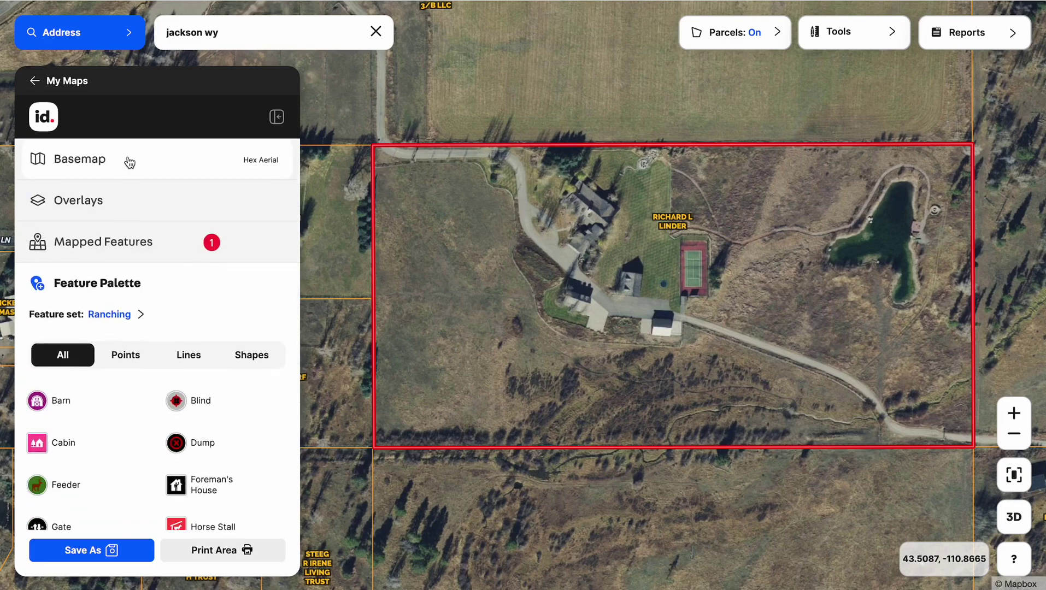
click(108, 202)
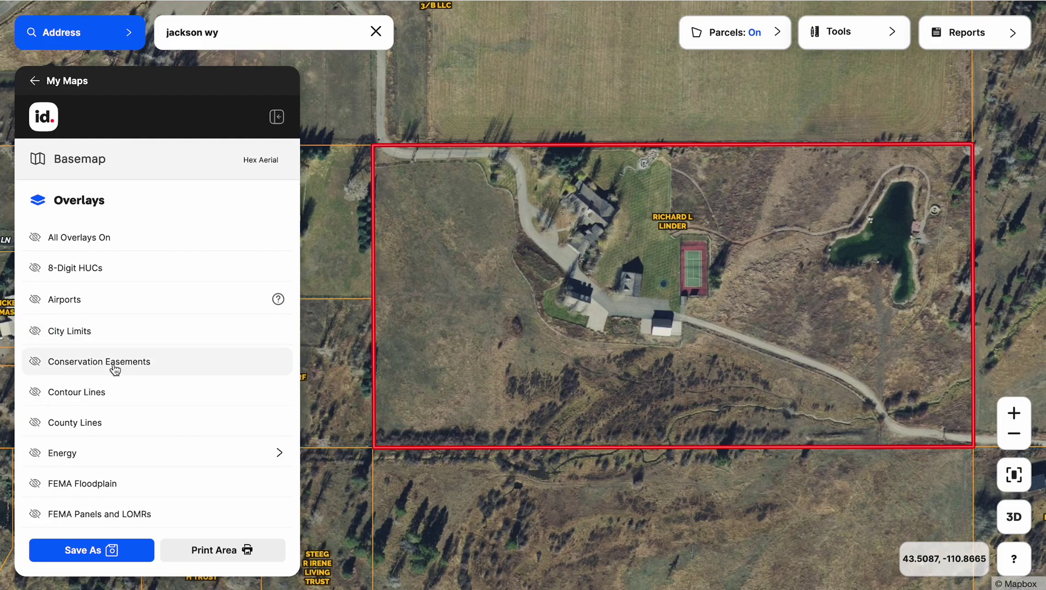
- Place a Main House marker next to the house on the parcel
scroll(115, 370, down, 1)
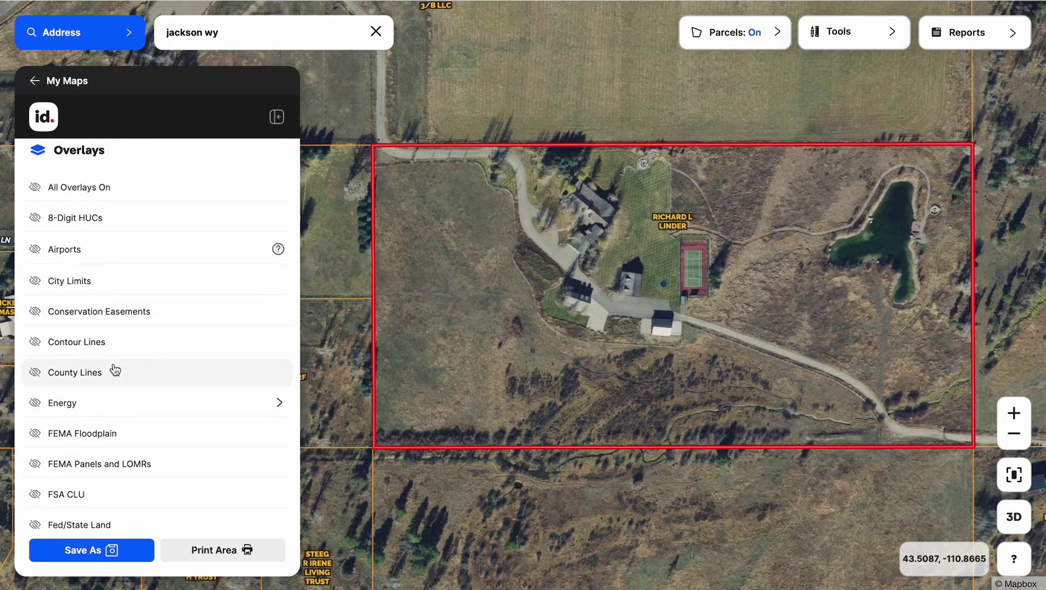
scroll(113, 369, up, 1)
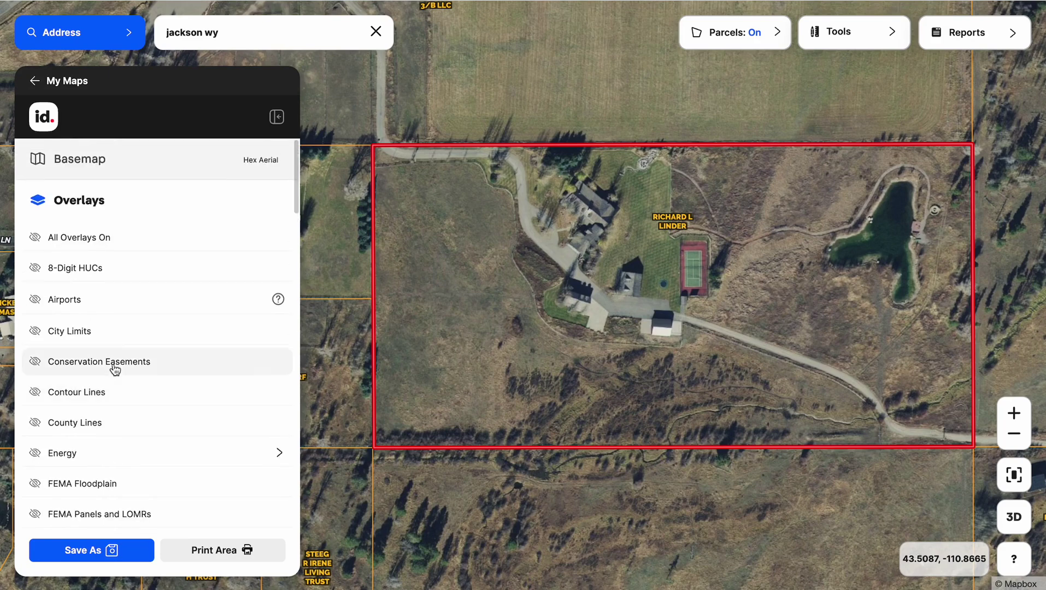
right_click(129, 204)
click(93, 216)
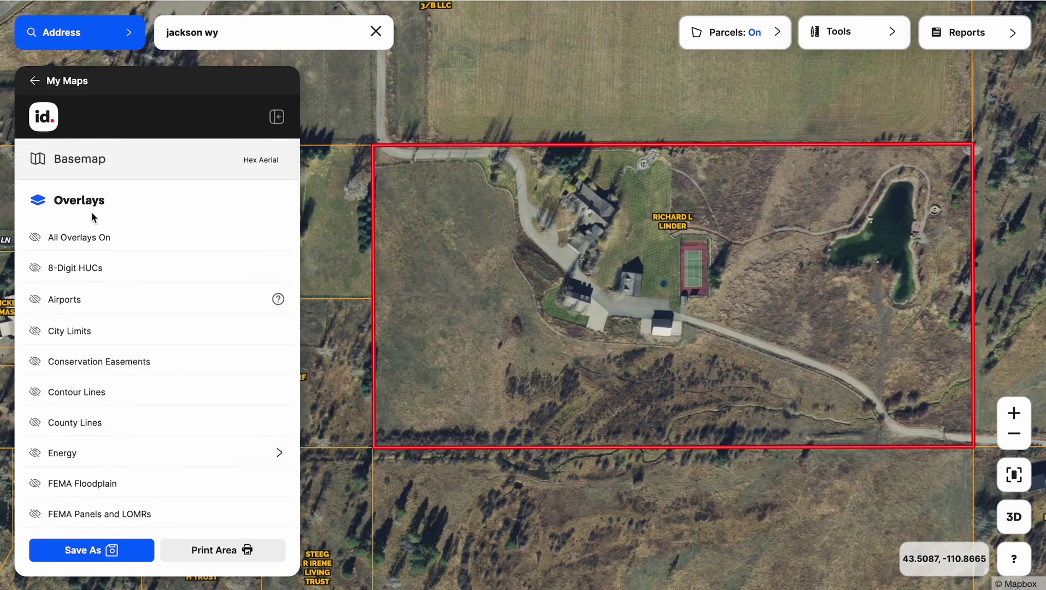
click(96, 201)
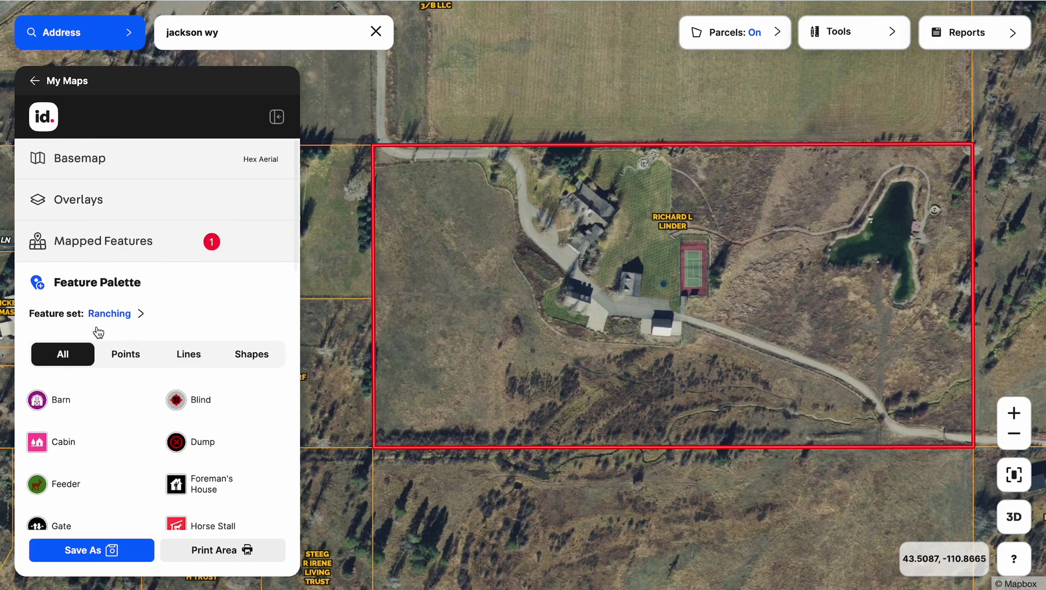
scroll(99, 332, down, 2)
scroll(98, 332, down, 1)
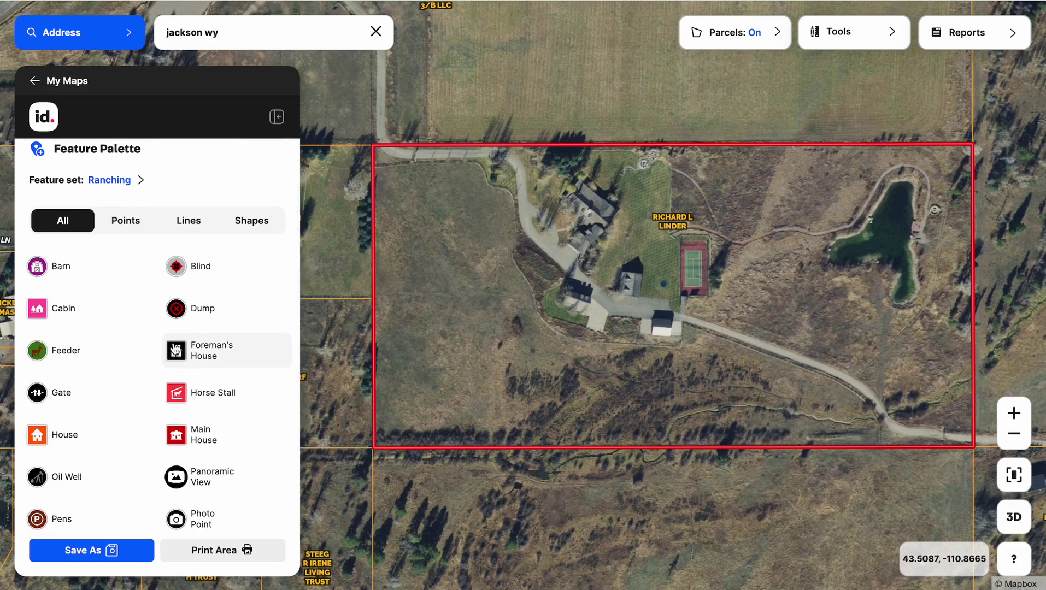
scroll(181, 353, down, 1)
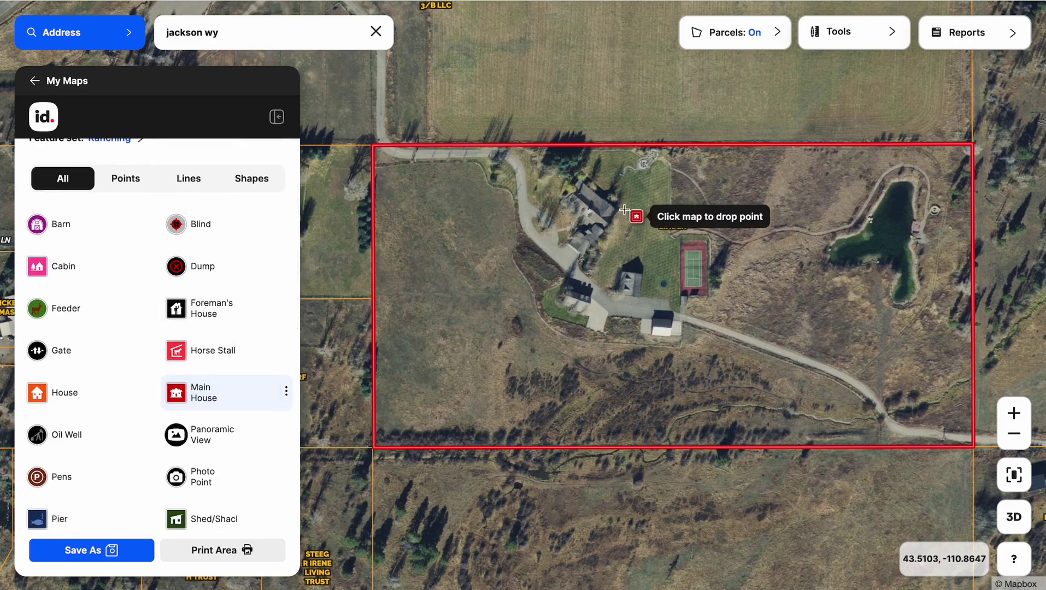
click(604, 187)
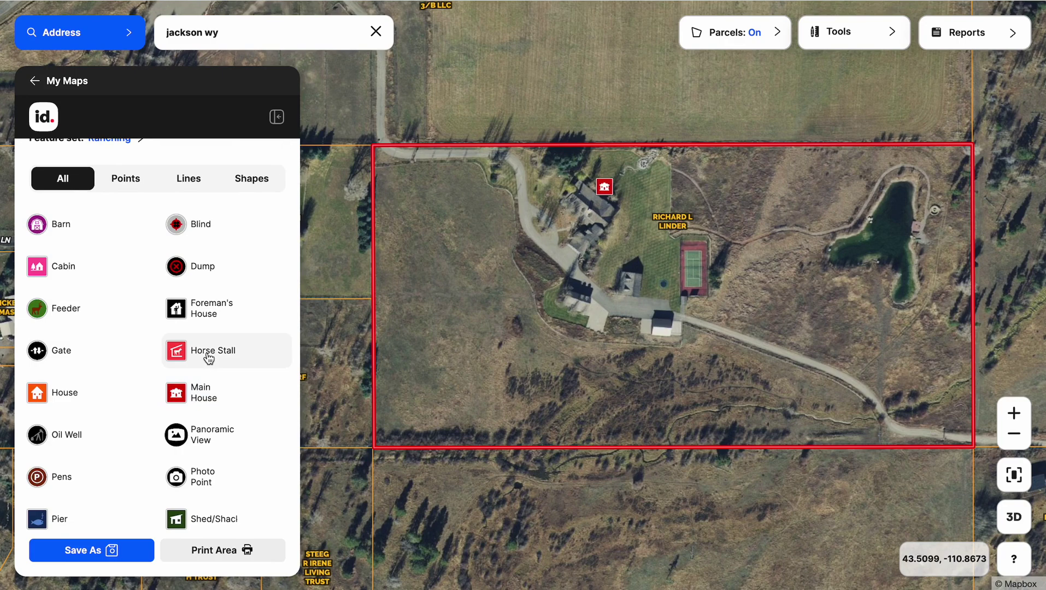
- Drop a Trough marker just east of the tennis court and open its edit settings
scroll(208, 358, down, 6)
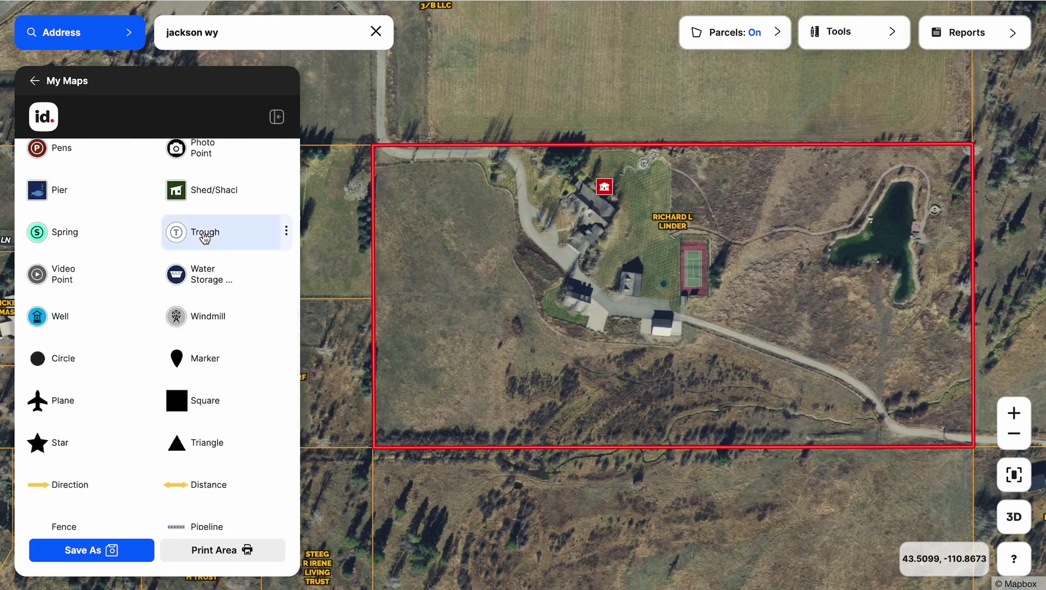
click(205, 234)
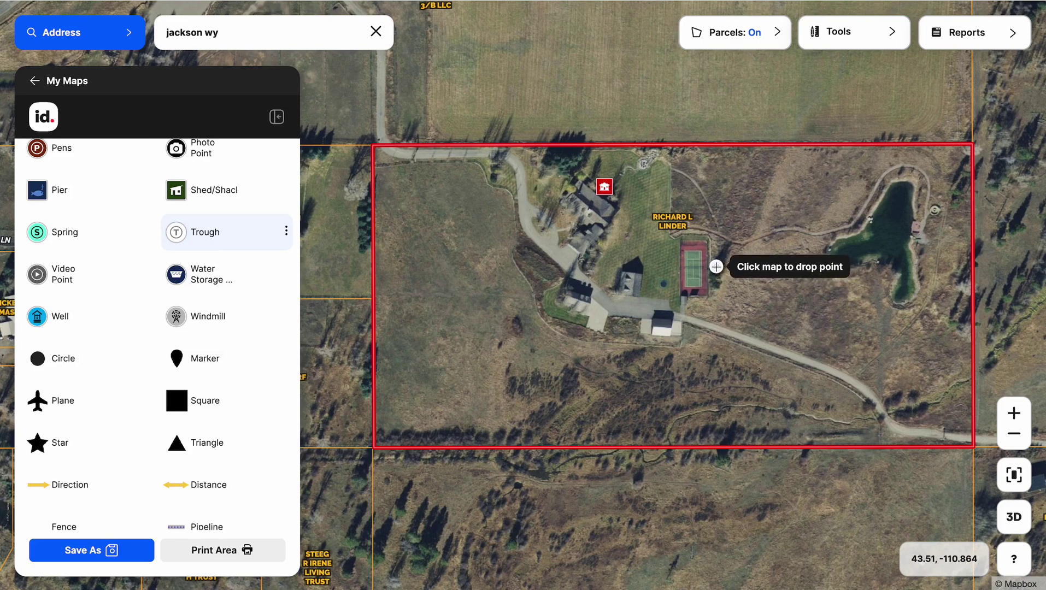
click(716, 266)
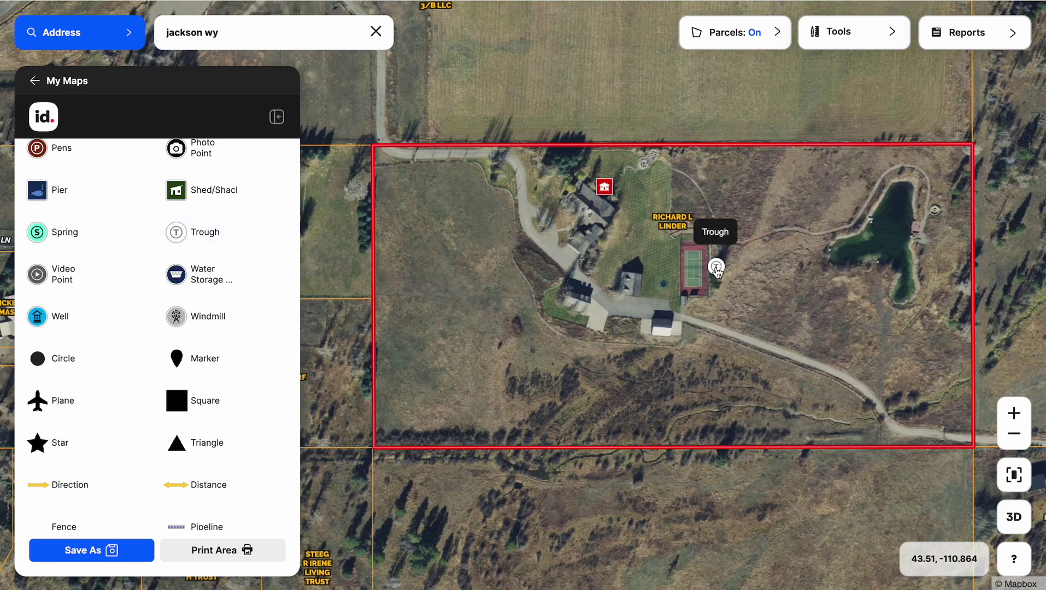
click(716, 268)
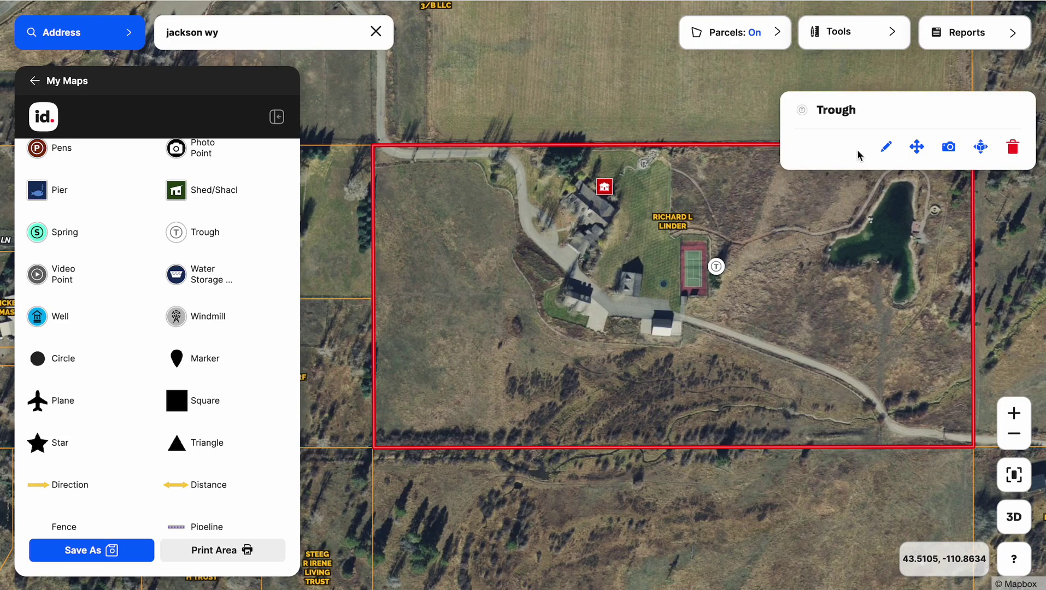
click(885, 147)
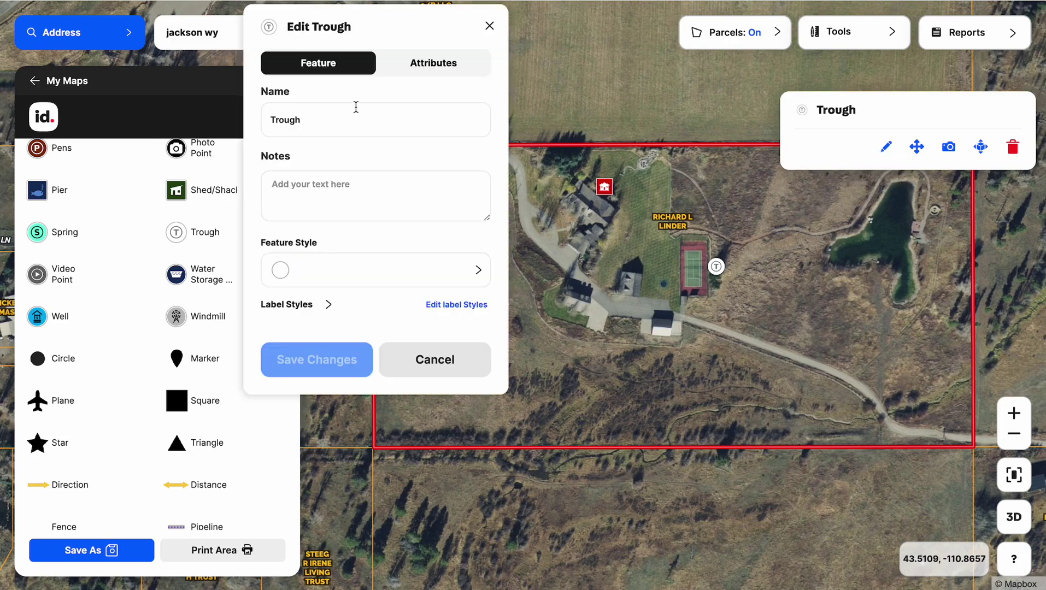
- Rename the Trough point 'Tennis Court', make it teal, and save as a new feature type
double_click(332, 127)
text(Tennis Court)
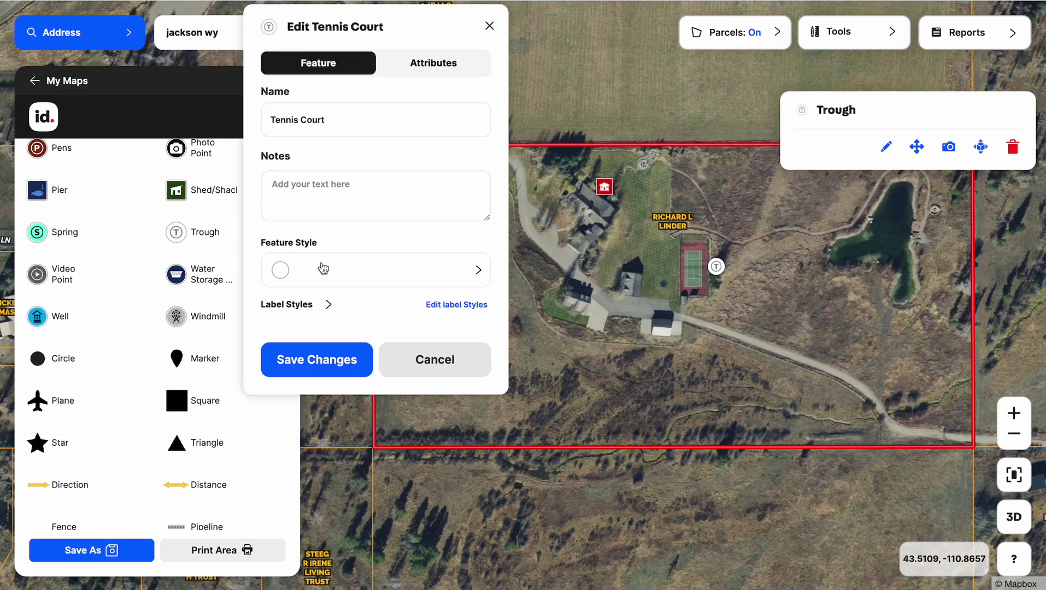
click(321, 268)
click(350, 414)
click(458, 285)
click(346, 360)
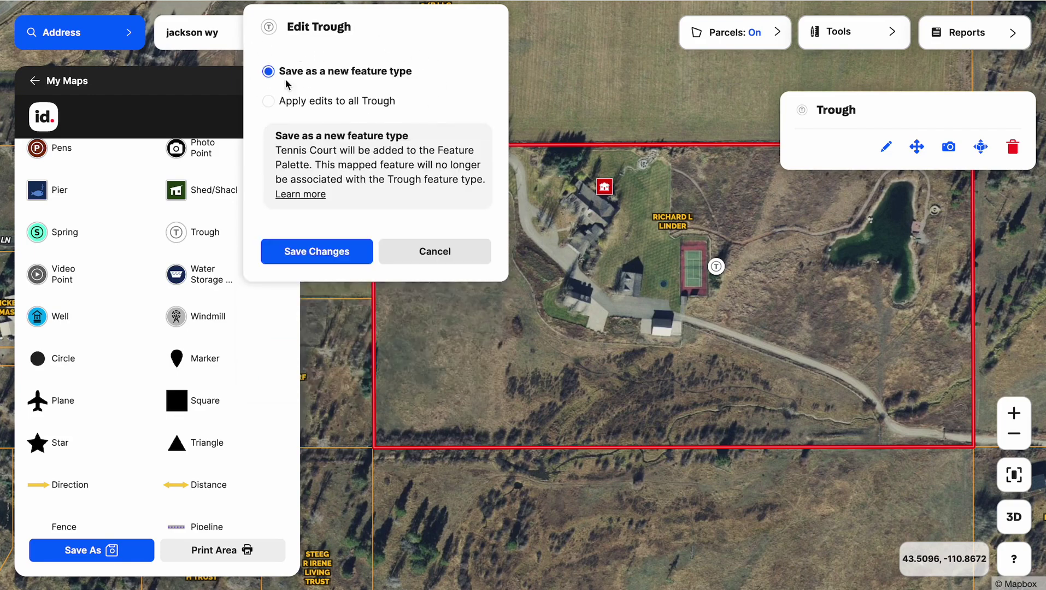
click(319, 252)
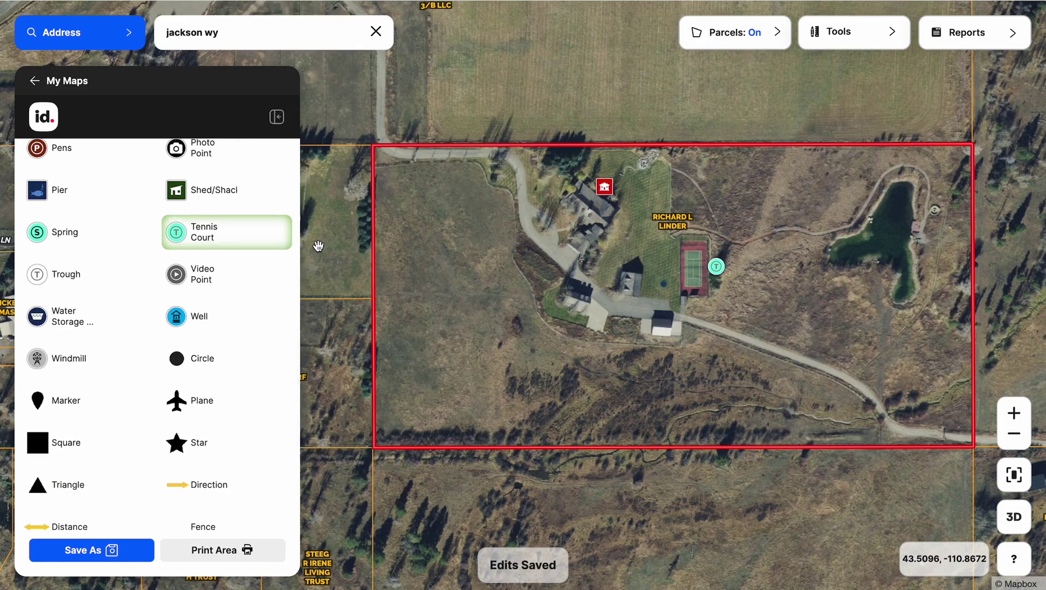
- Draw a two-segment, 626.32 FT Fence line across the parcel's southern part
scroll(188, 226, up, 5)
scroll(188, 227, down, 2)
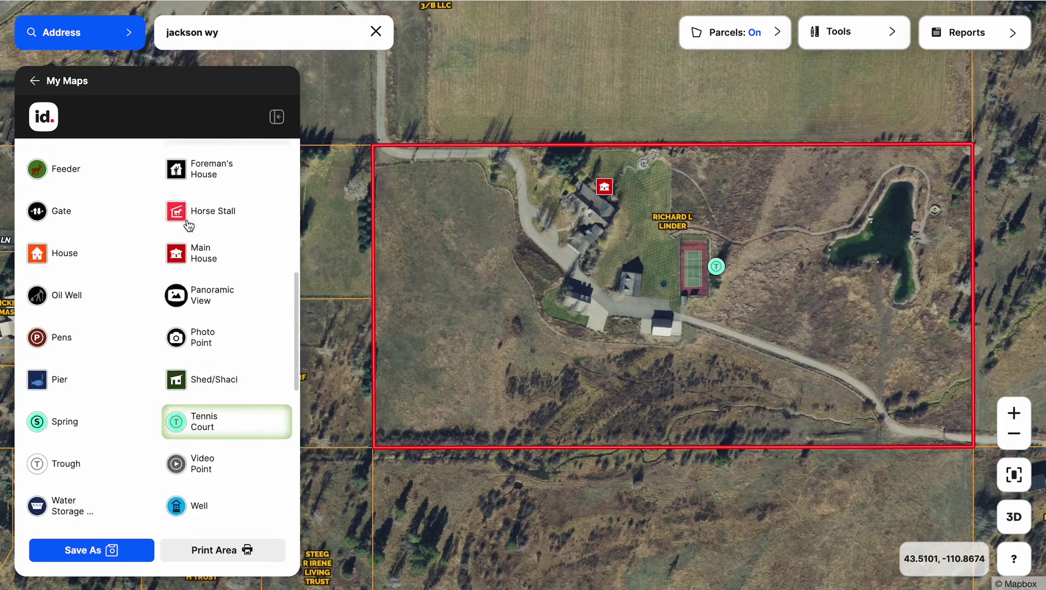
scroll(213, 432, up, 5)
scroll(213, 432, down, 8)
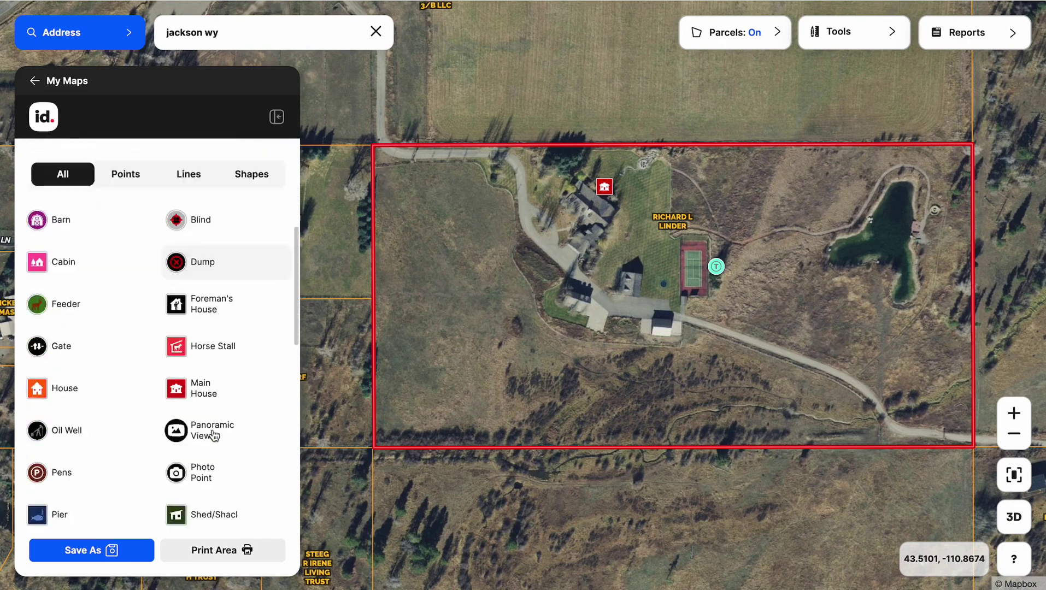
scroll(264, 299, down, 5)
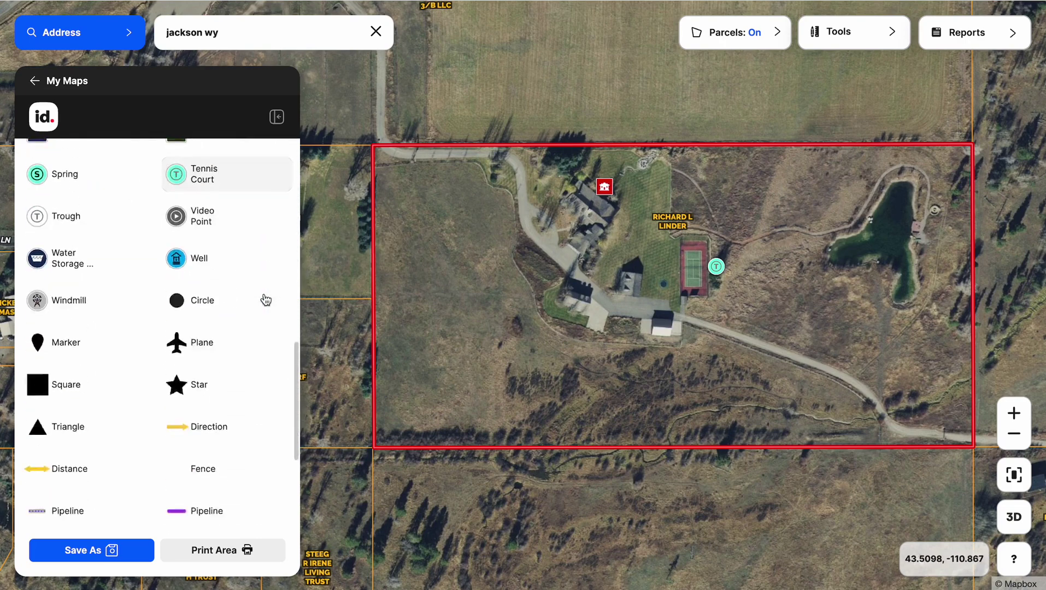
scroll(265, 299, down, 1)
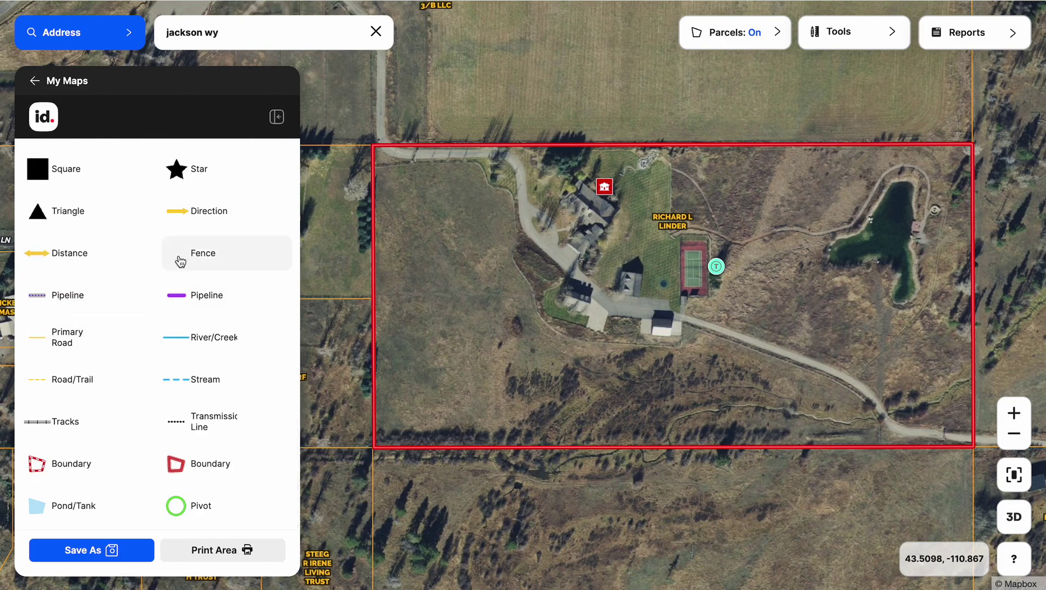
click(180, 260)
click(421, 404)
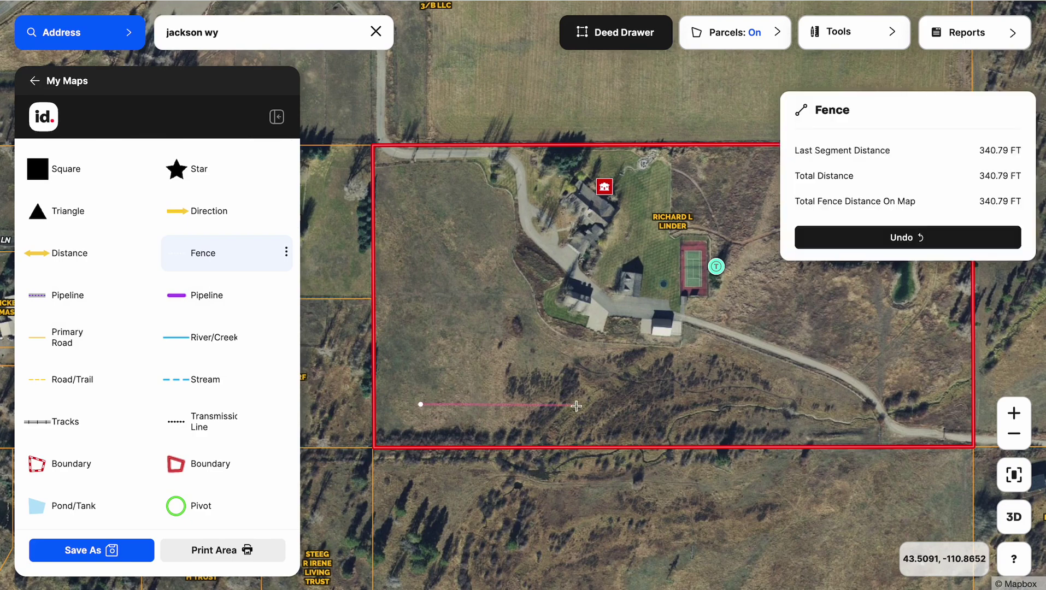
click(575, 405)
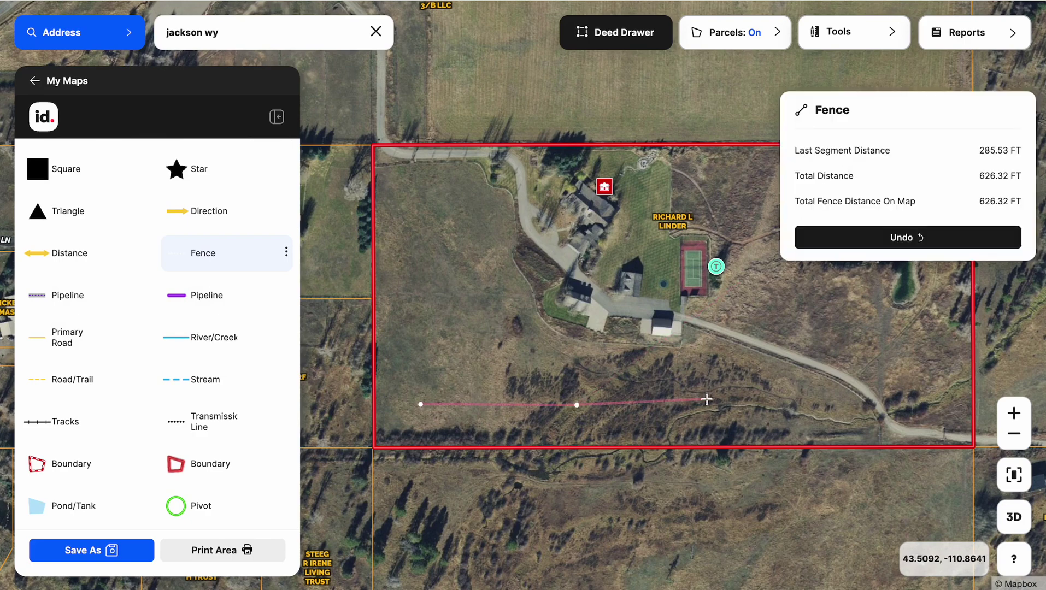
double_click(707, 399)
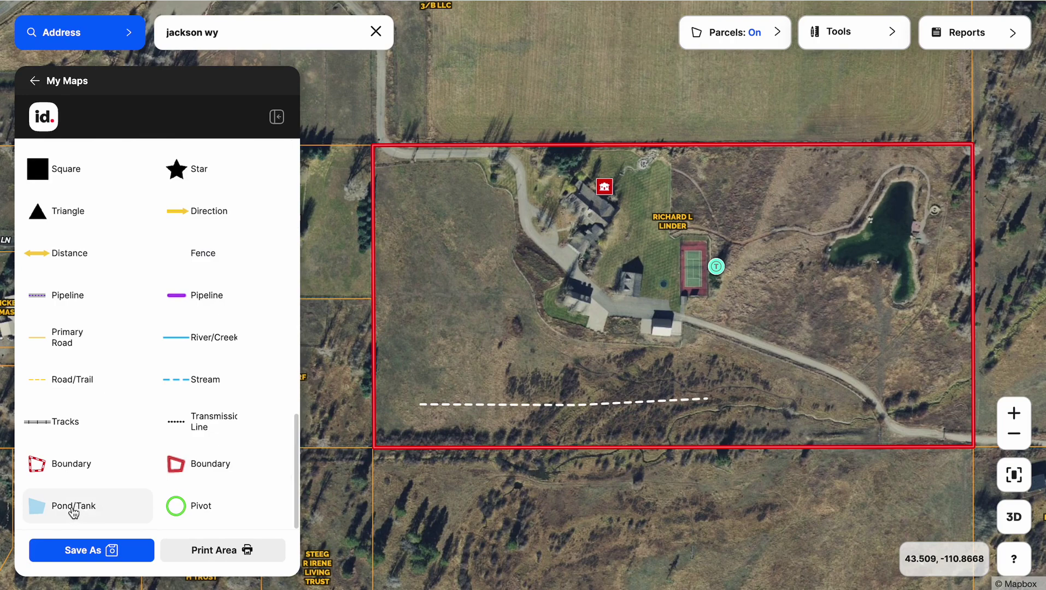
click(74, 507)
- Start the Pond/Tank outline along the pond's top, left and lower edges
drag(773, 301, 653, 331)
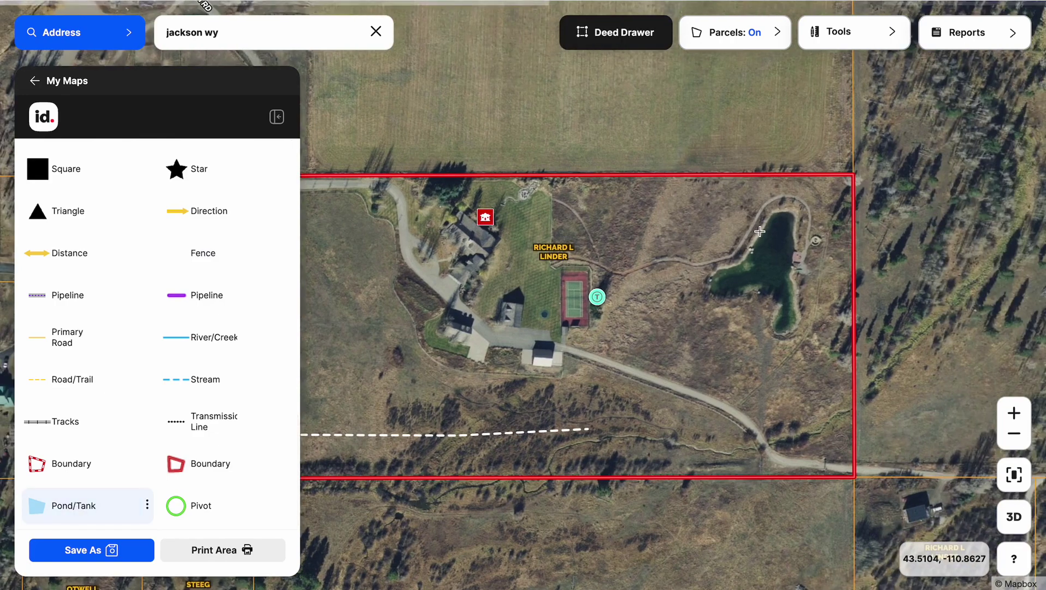
click(759, 231)
click(746, 257)
click(712, 272)
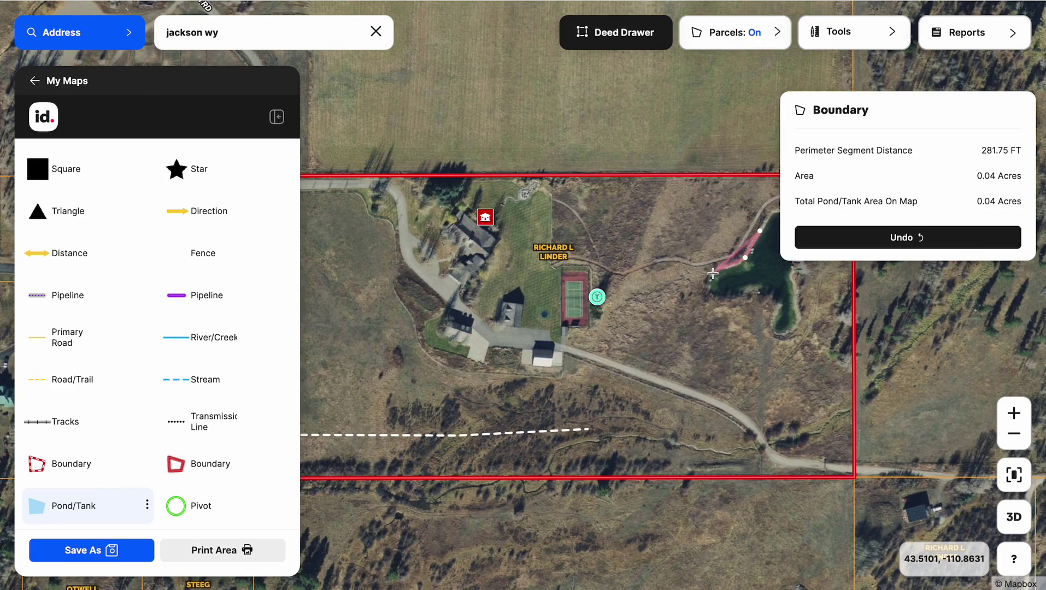
click(706, 289)
click(727, 292)
click(756, 286)
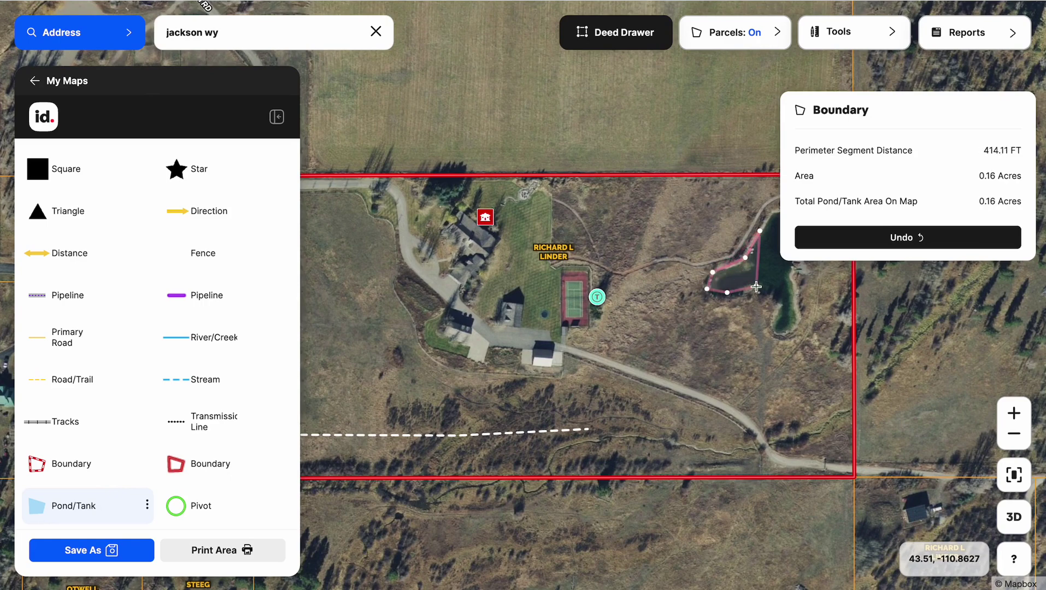
click(767, 294)
click(776, 302)
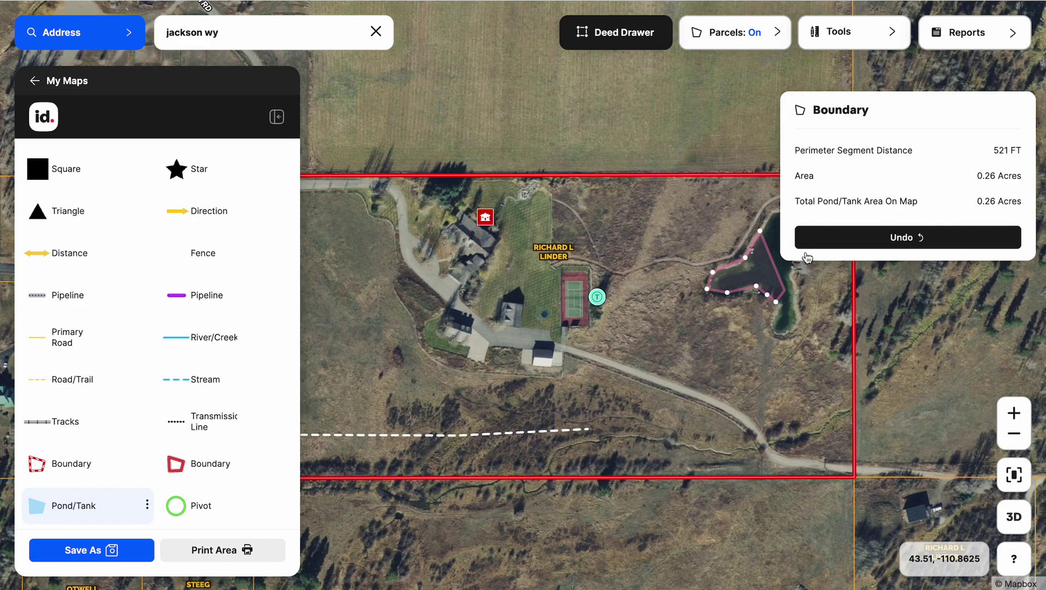
- Trace the pond's bottom and right edge and close the 0.54-acre Pond/Tank shape
drag(788, 300, 750, 325)
click(736, 340)
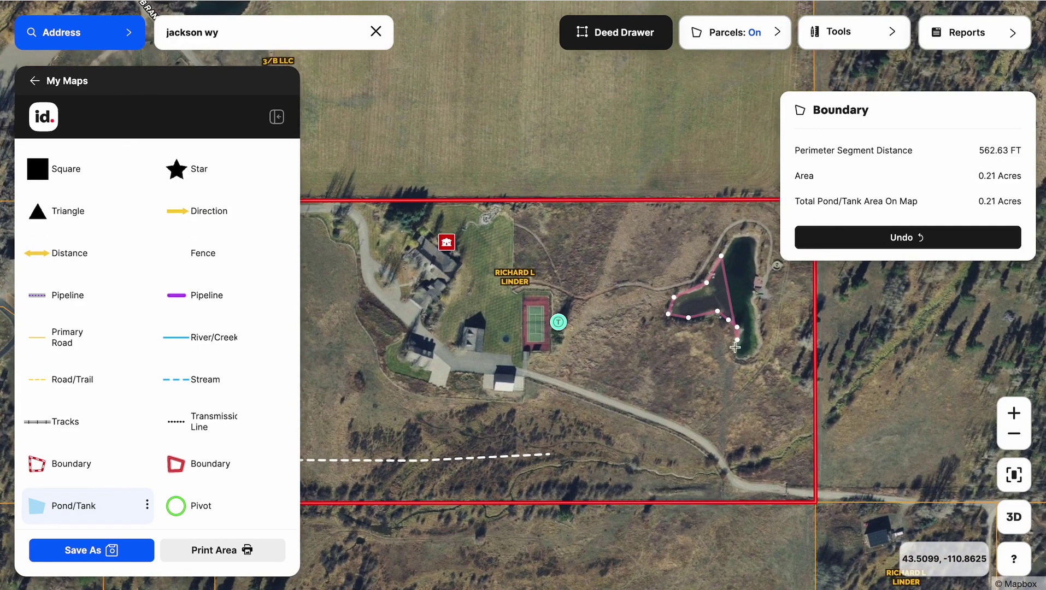
click(734, 349)
click(735, 356)
click(749, 354)
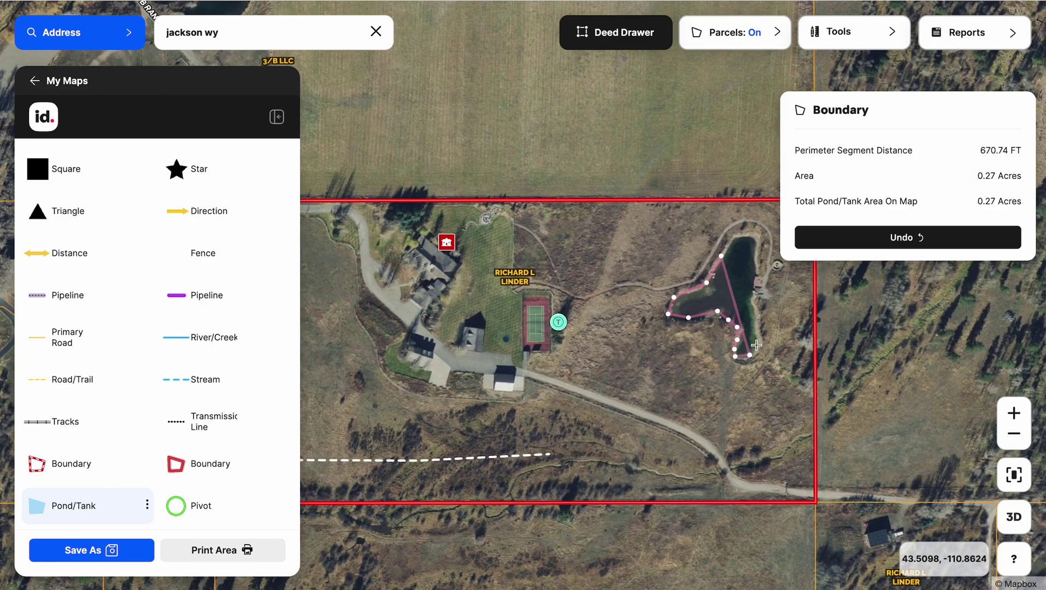
click(756, 343)
click(754, 313)
click(754, 292)
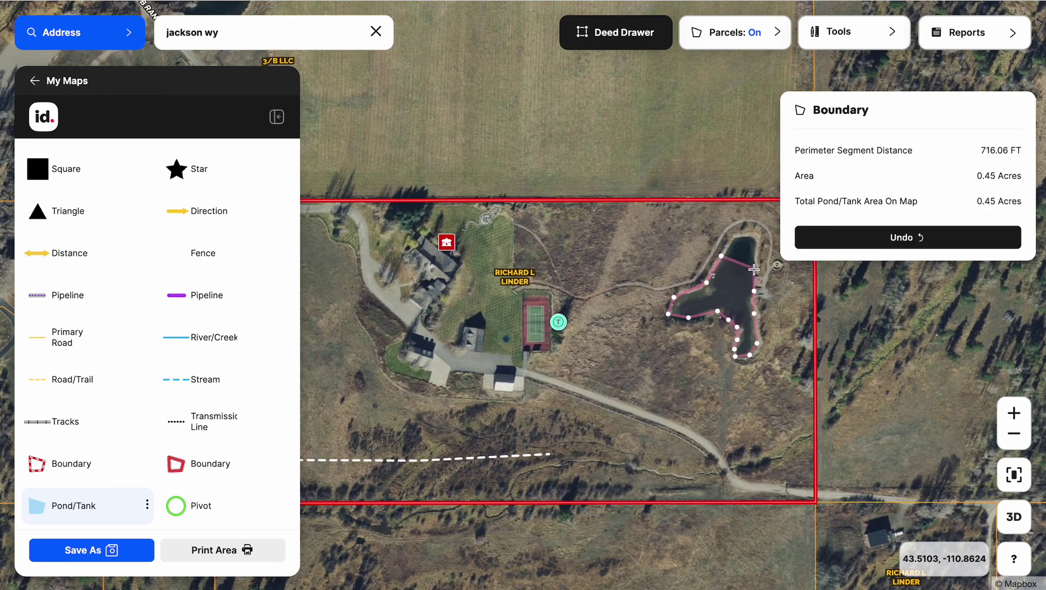
click(754, 268)
click(756, 253)
click(757, 238)
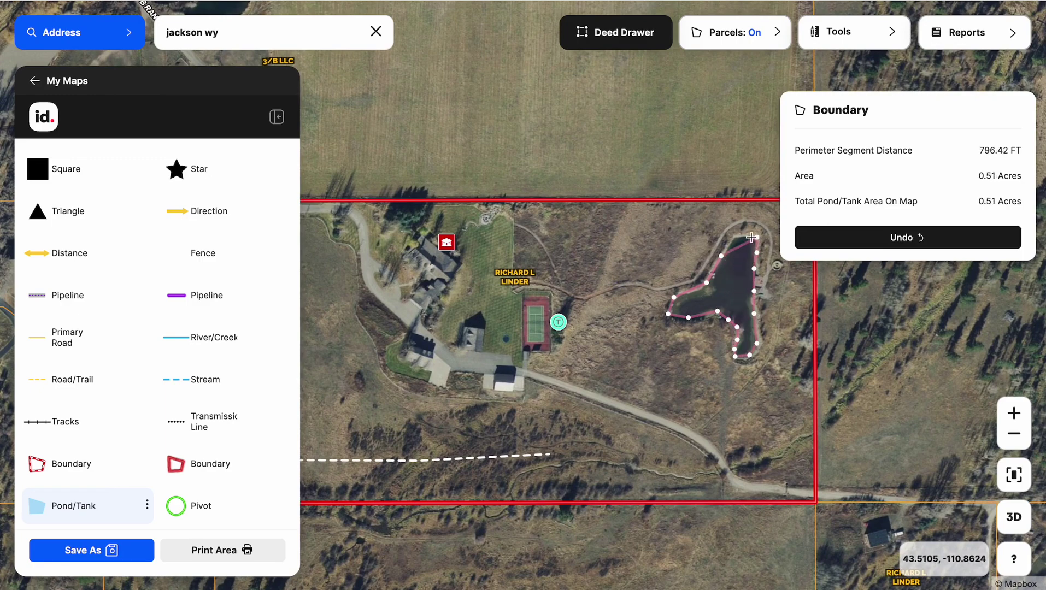
click(747, 235)
double_click(733, 236)
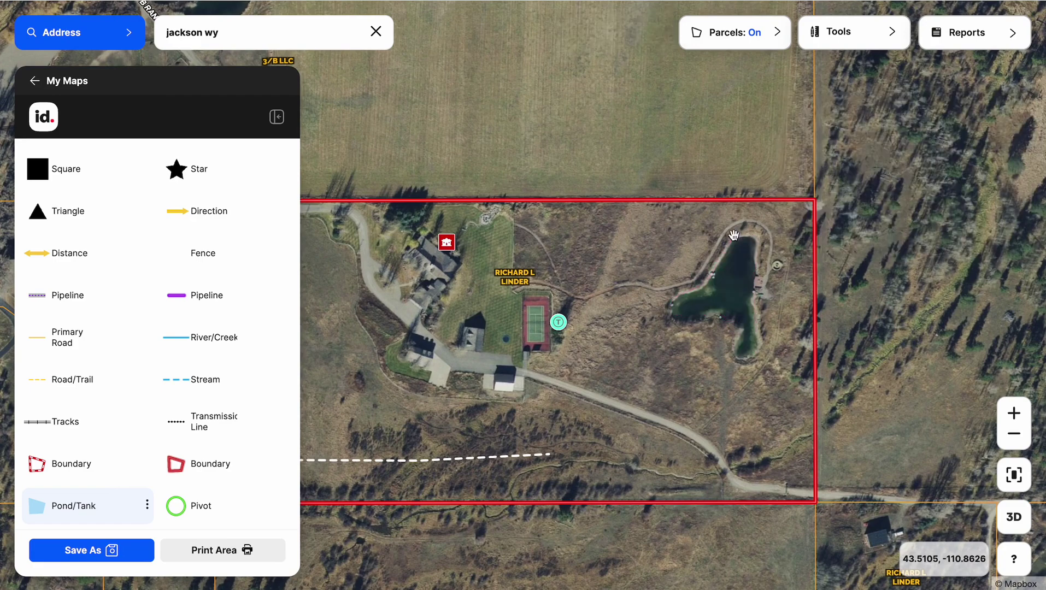
mouse_move(730, 274)
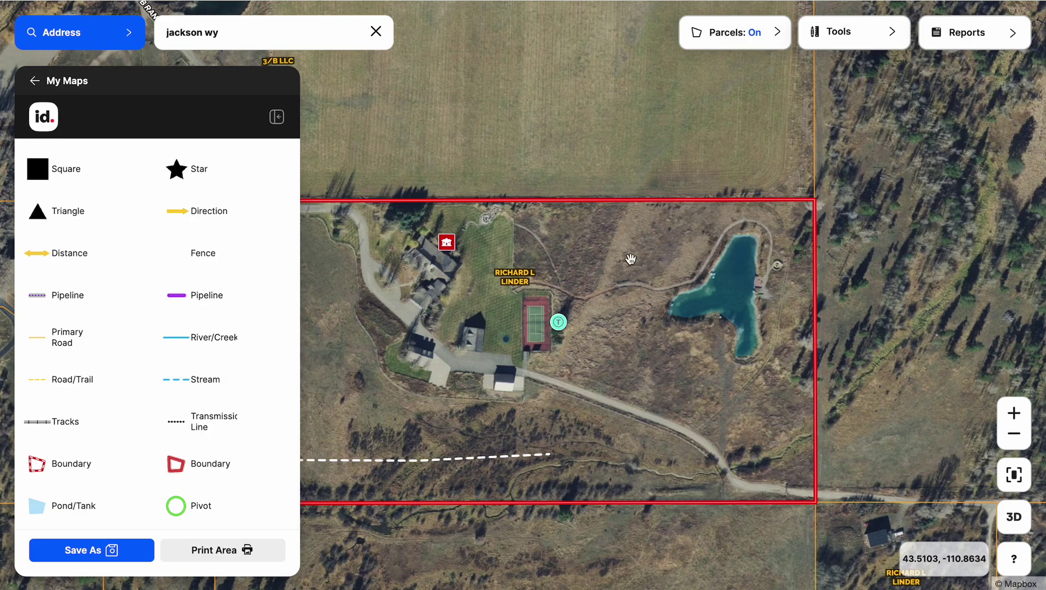
drag(582, 255, 706, 188)
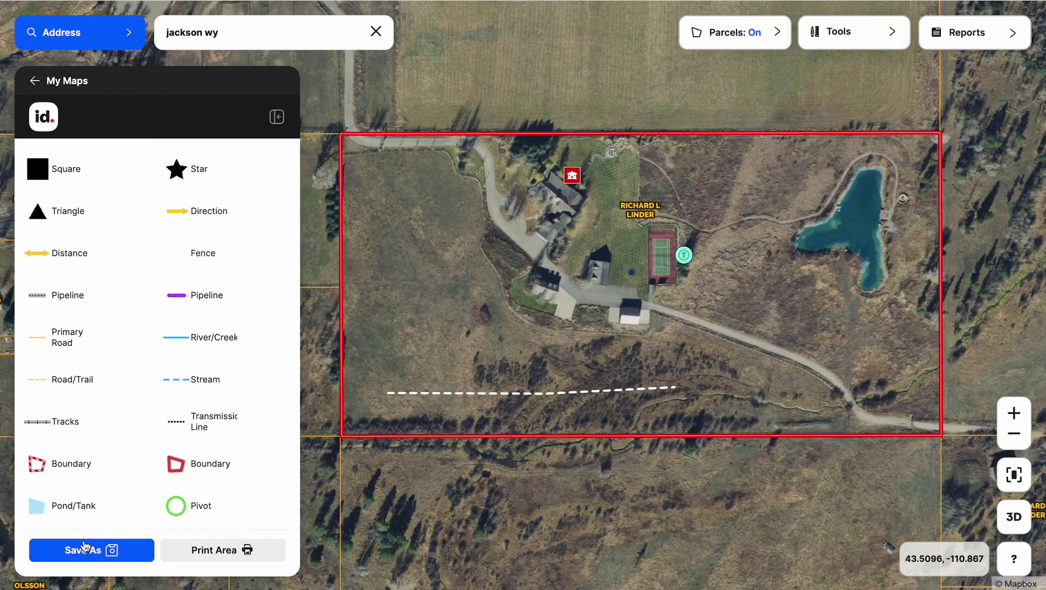
- Save the map with Save As under the map name 'Jackson'
click(81, 560)
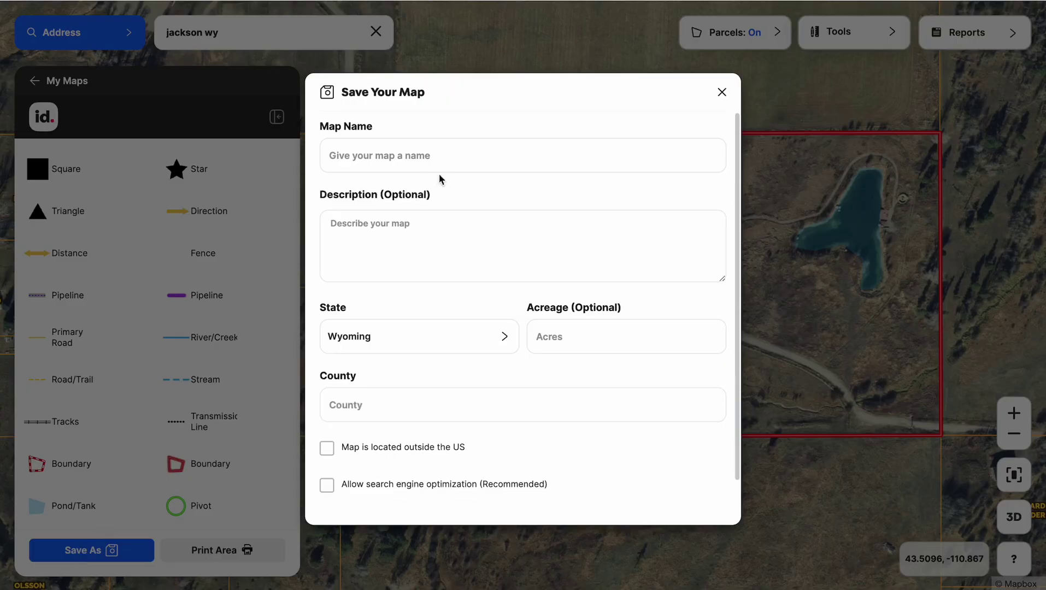
click(452, 155)
text(Jackson)
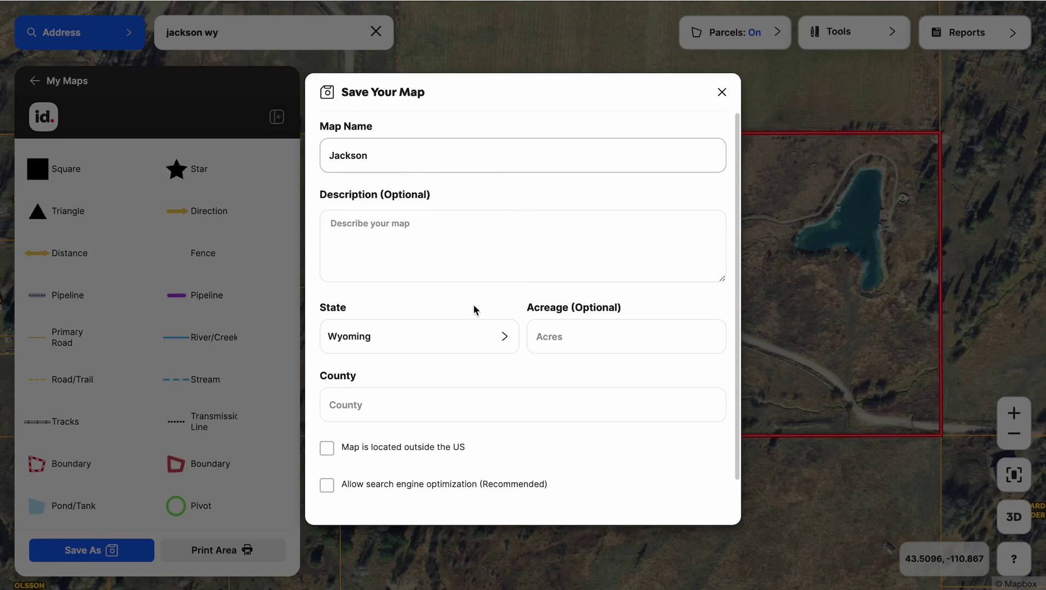
scroll(473, 312, down, 2)
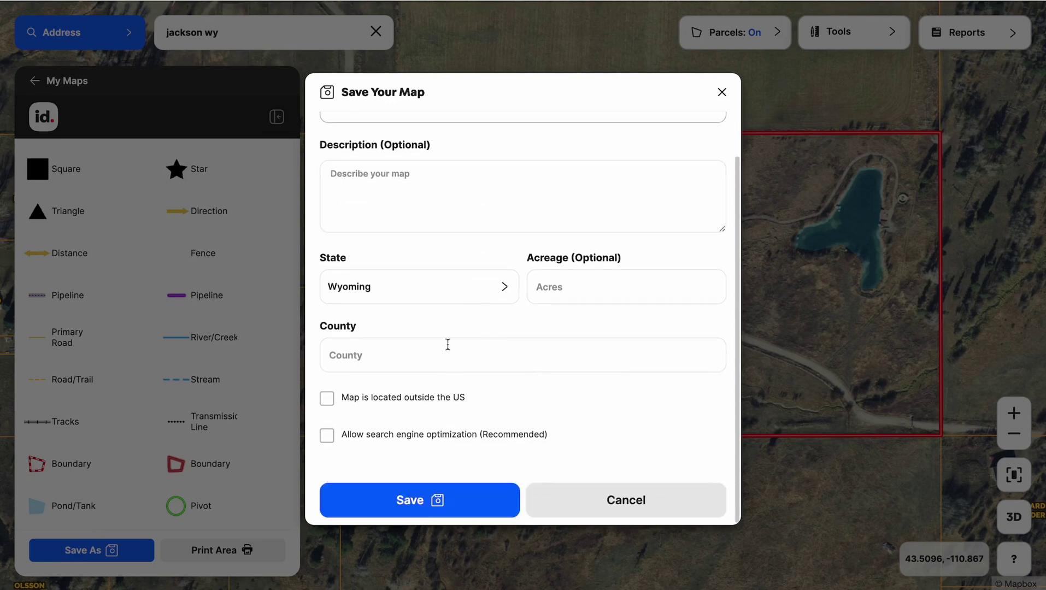
click(431, 499)
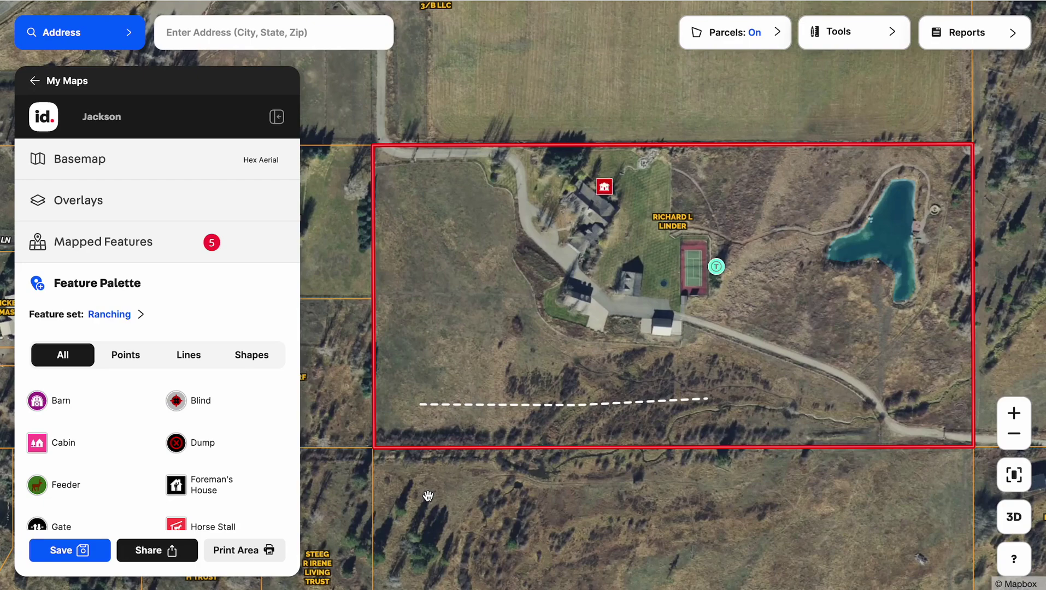
- Open Share, browse the Email Map and Embed Map tabs, and return to the Copy Link options
click(157, 551)
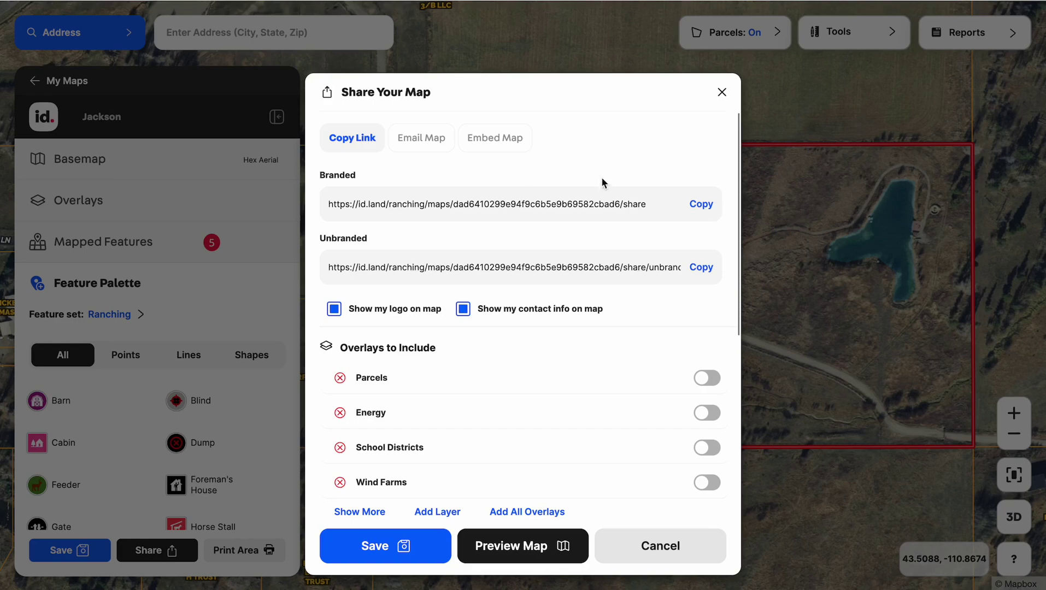
click(422, 143)
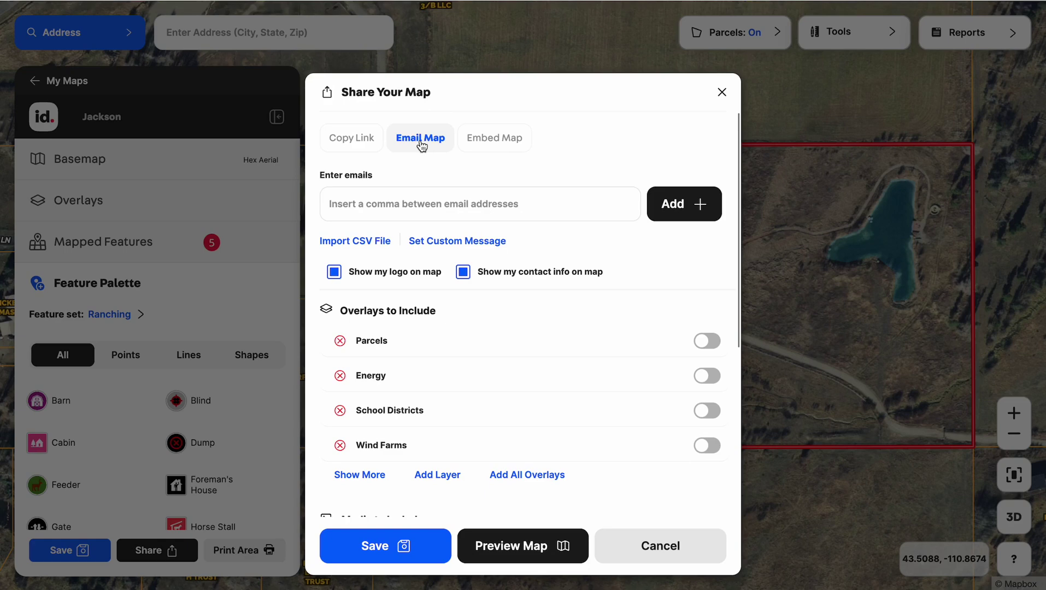
click(486, 144)
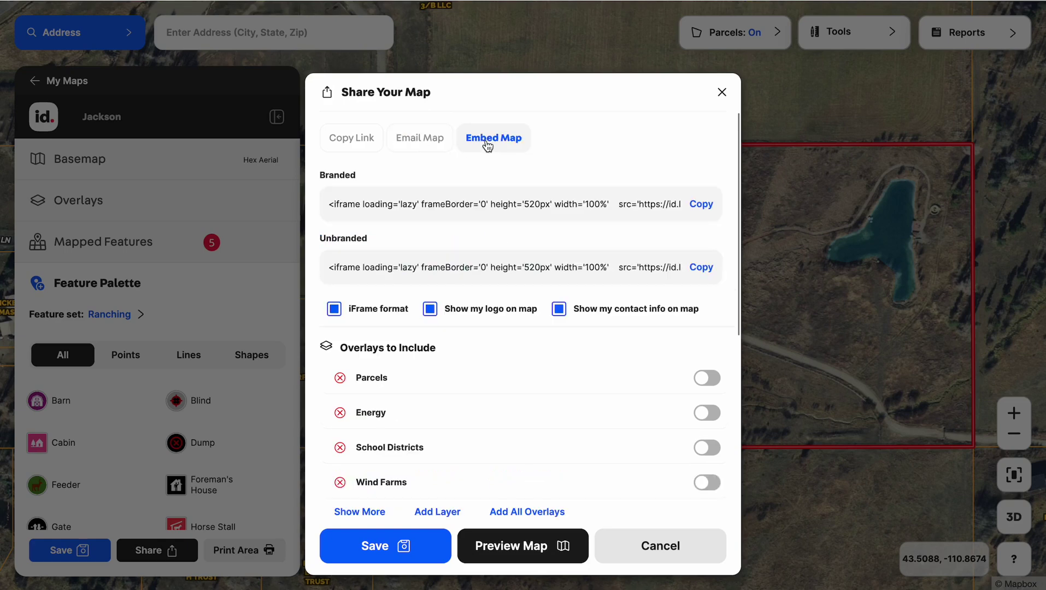
click(348, 143)
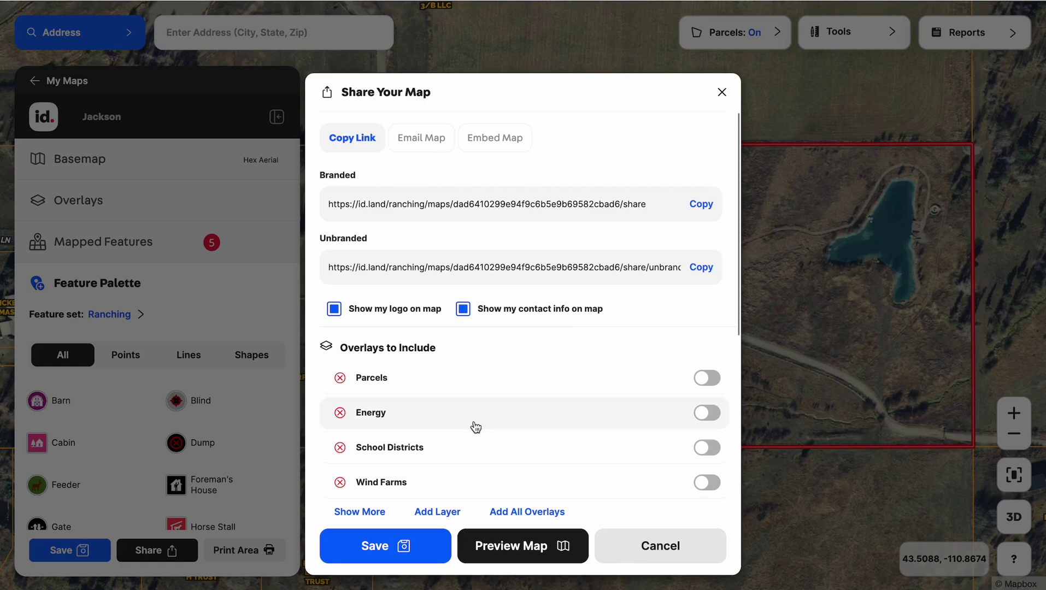
- Open the Preview Map and pan and zoom out around the parcel
click(517, 546)
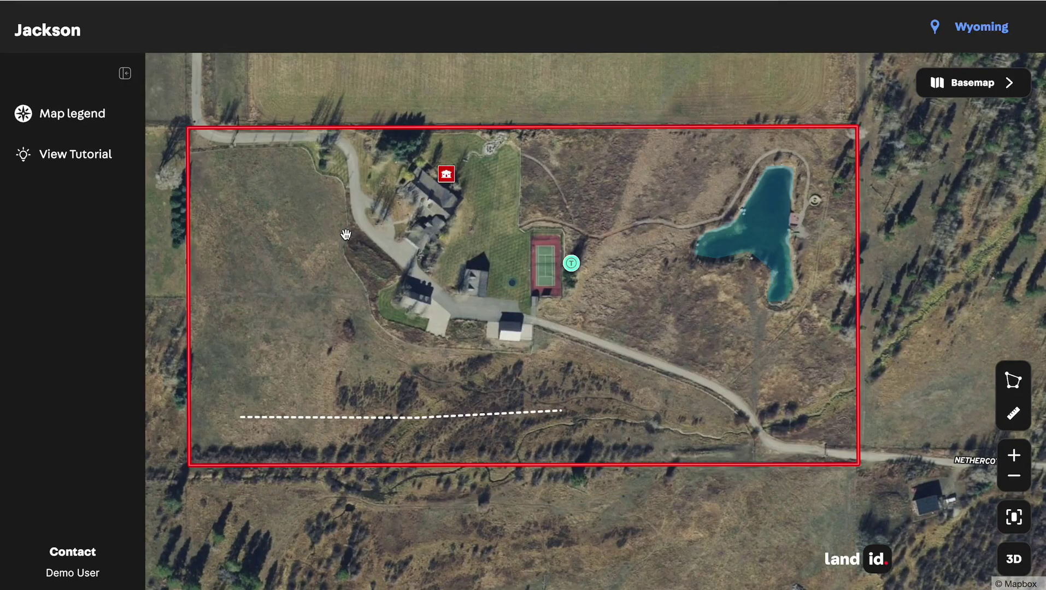
drag(345, 234, 391, 235)
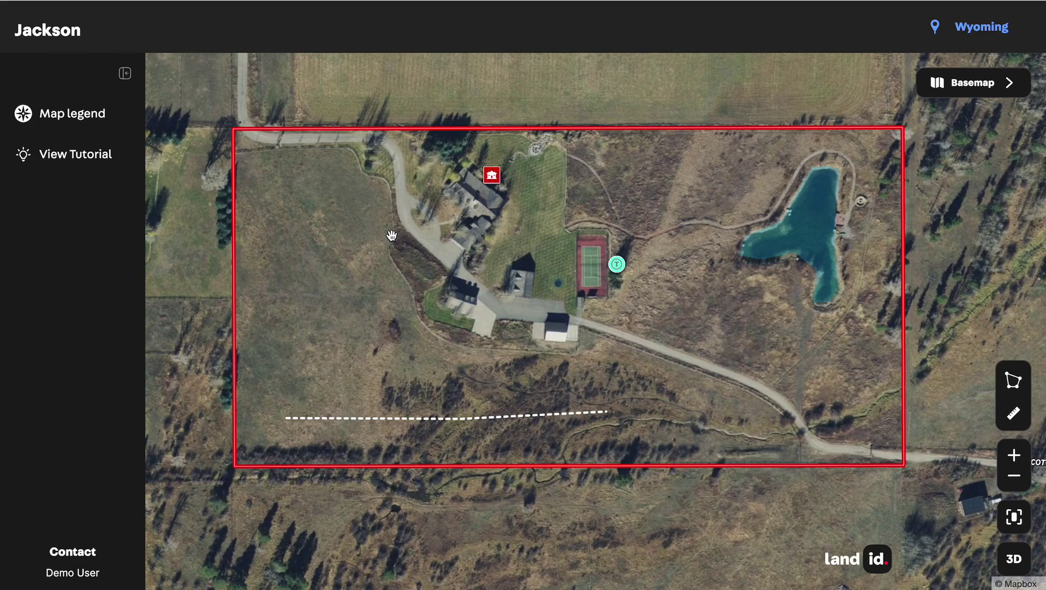
scroll(391, 235, down, 5)
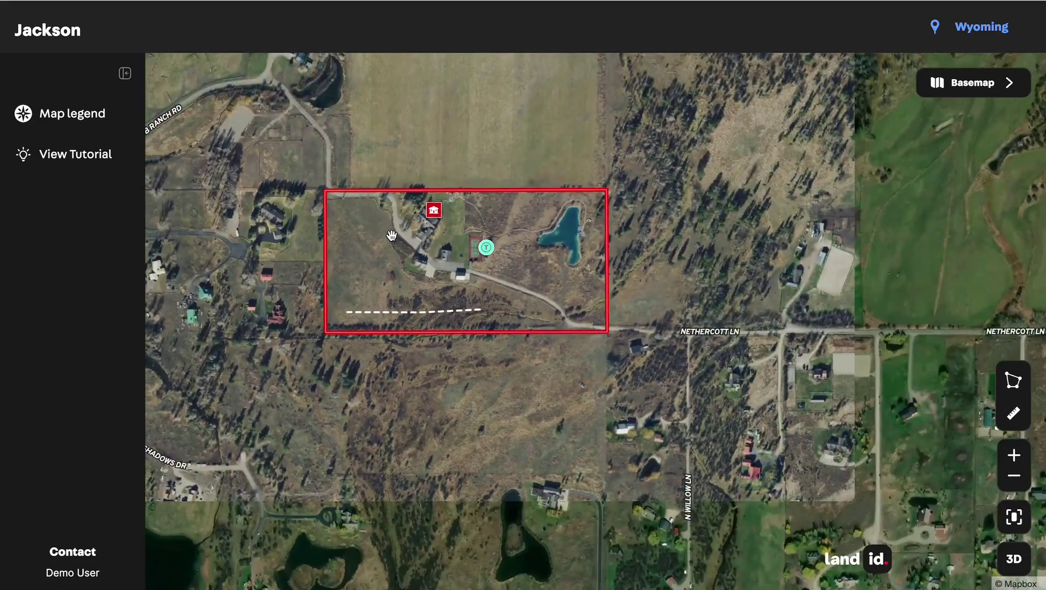
- Check the Basemap choices, then open the Map legend and expand and collapse Overlays
click(996, 89)
click(996, 89)
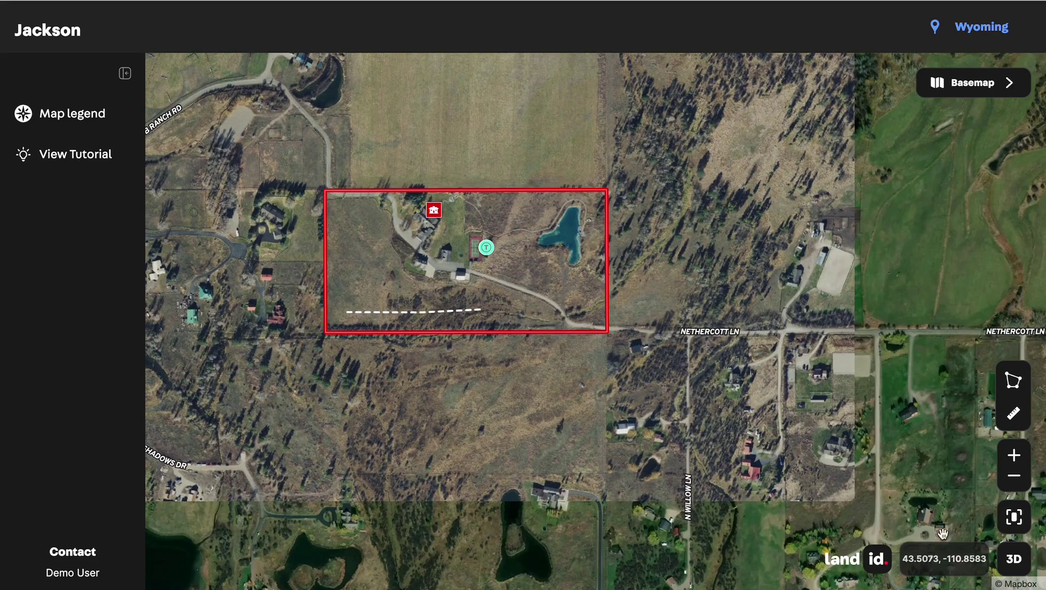
click(85, 120)
click(201, 122)
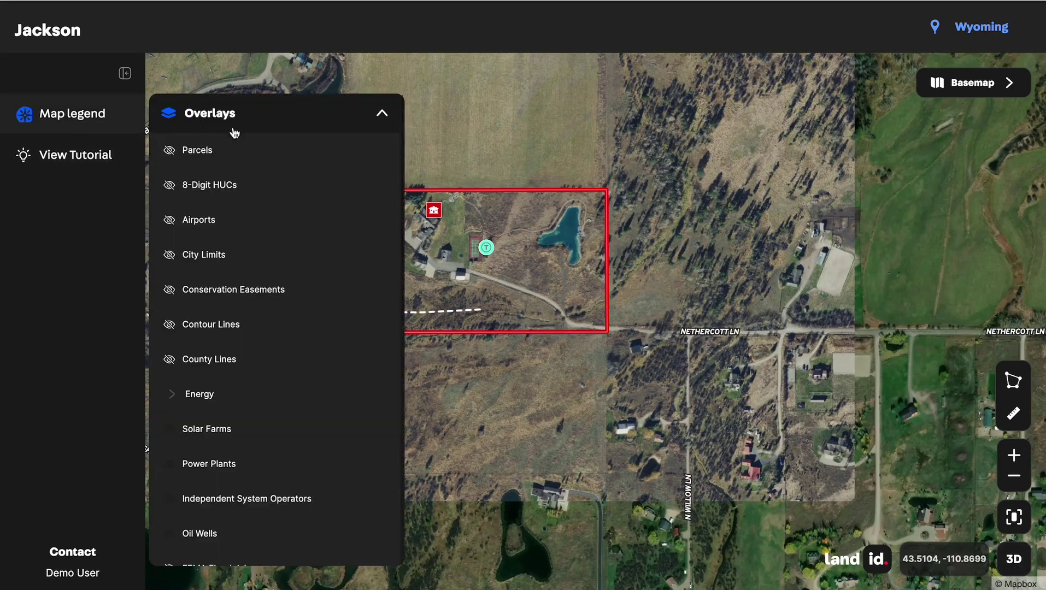
click(380, 115)
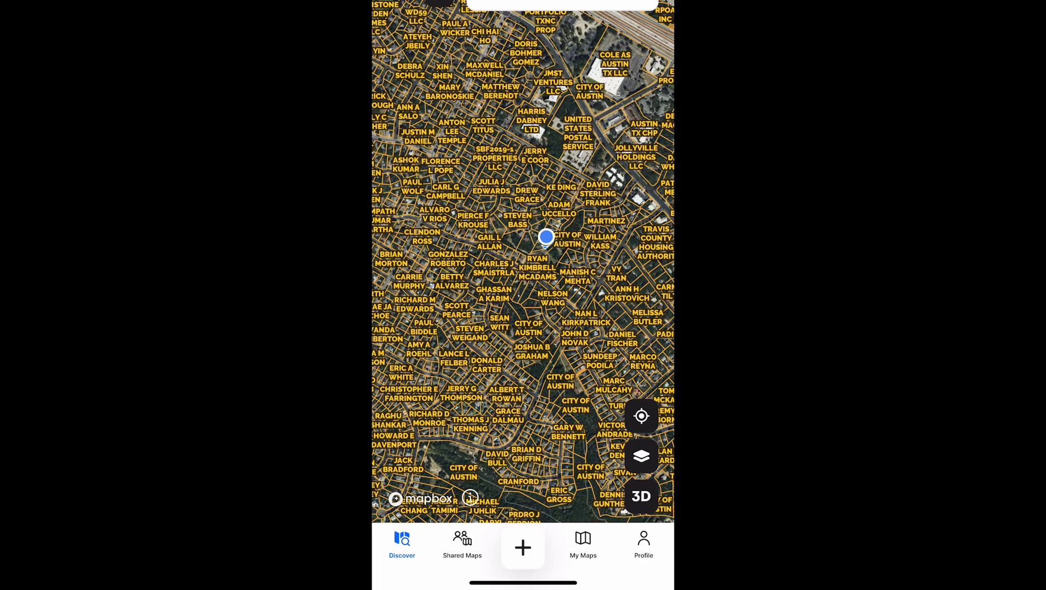
- Switch to My Maps to see the saved Jackson map, updated 07/06/2024
click(583, 544)
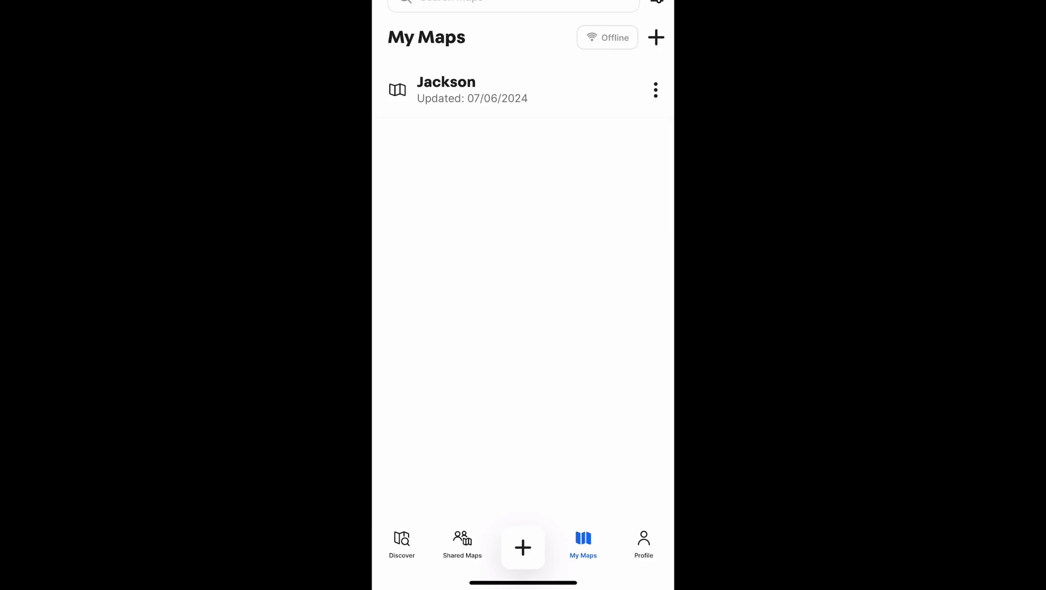
- Open the Jackson map and show the Draw, Photo, Area, Distance, Tracking and Fit Bounds tools
click(446, 90)
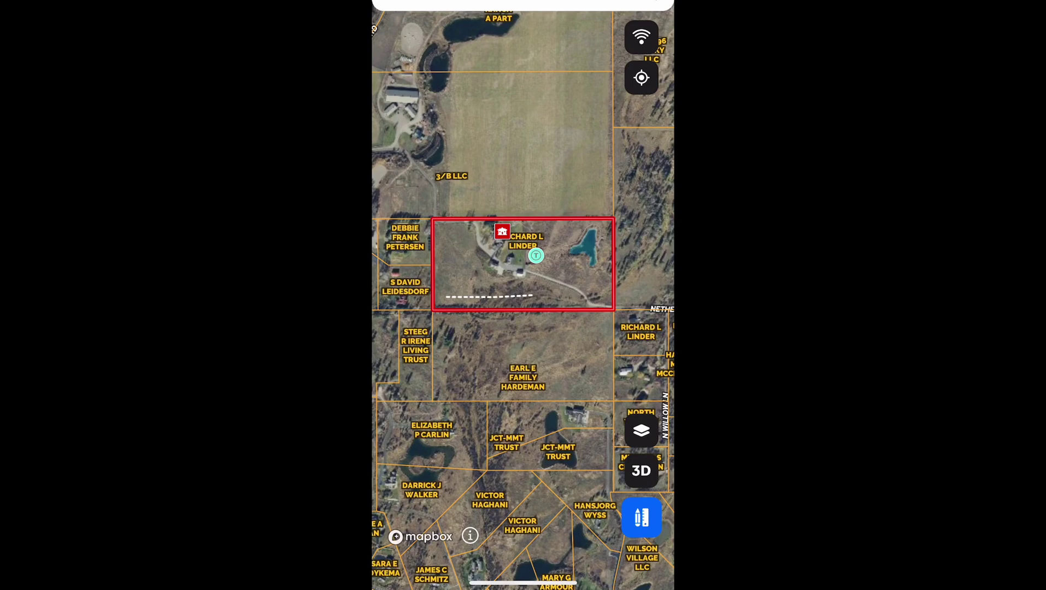
click(641, 517)
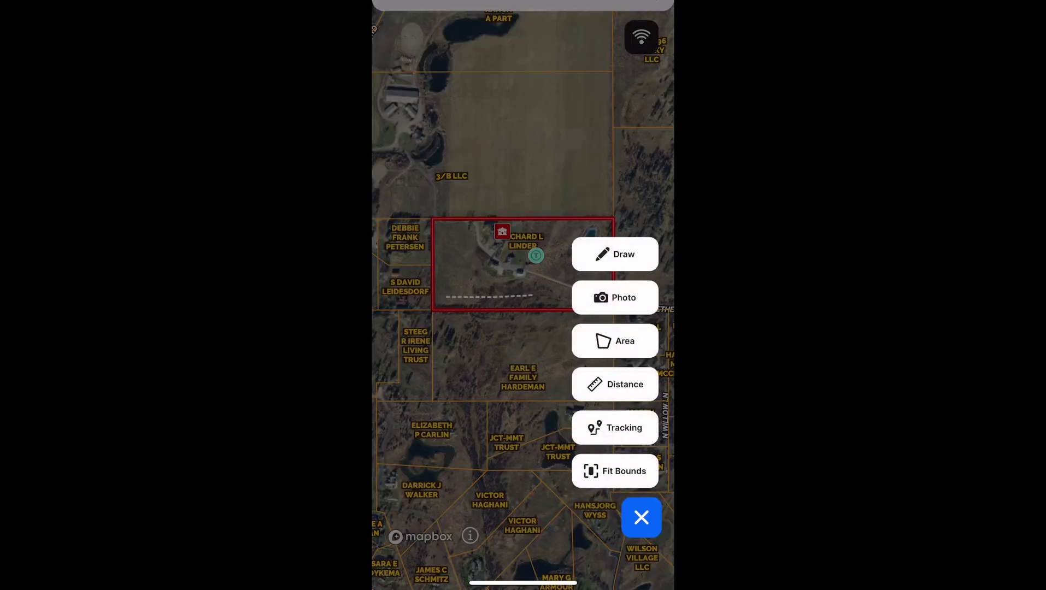